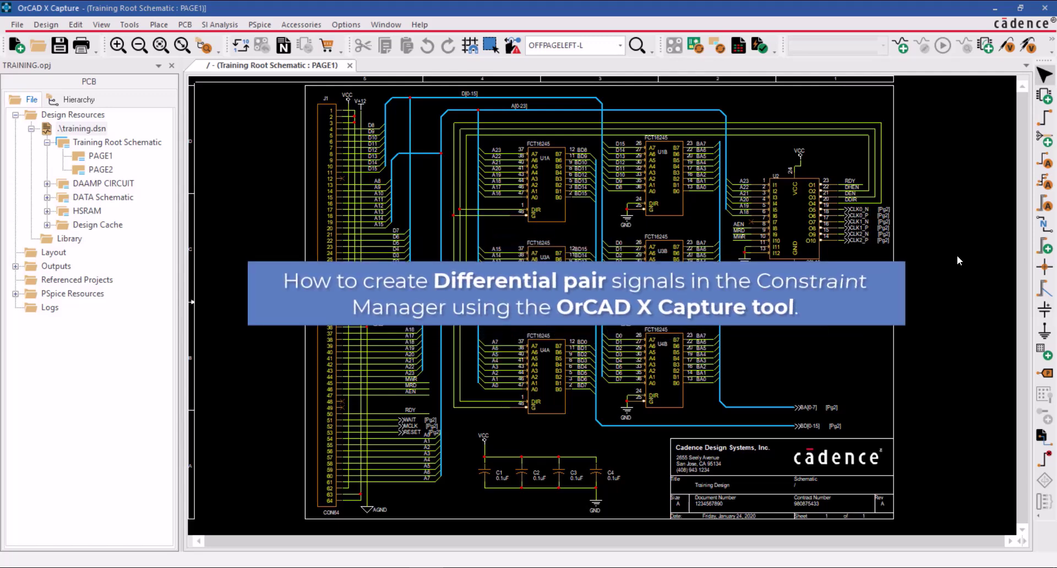
Launch Constraint Manager from the toolbar and confirm enabling it for the design.
click(738, 47)
click(642, 389)
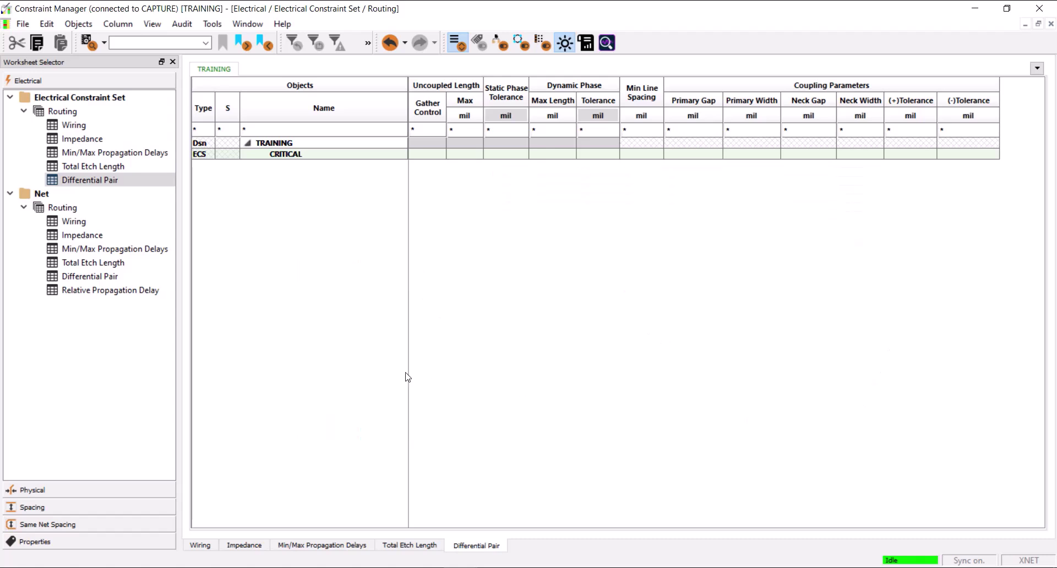
In the Net differential pair worksheet, pair nets CLK0_N and CLK0_P as differential pair CLK0.
click(86, 277)
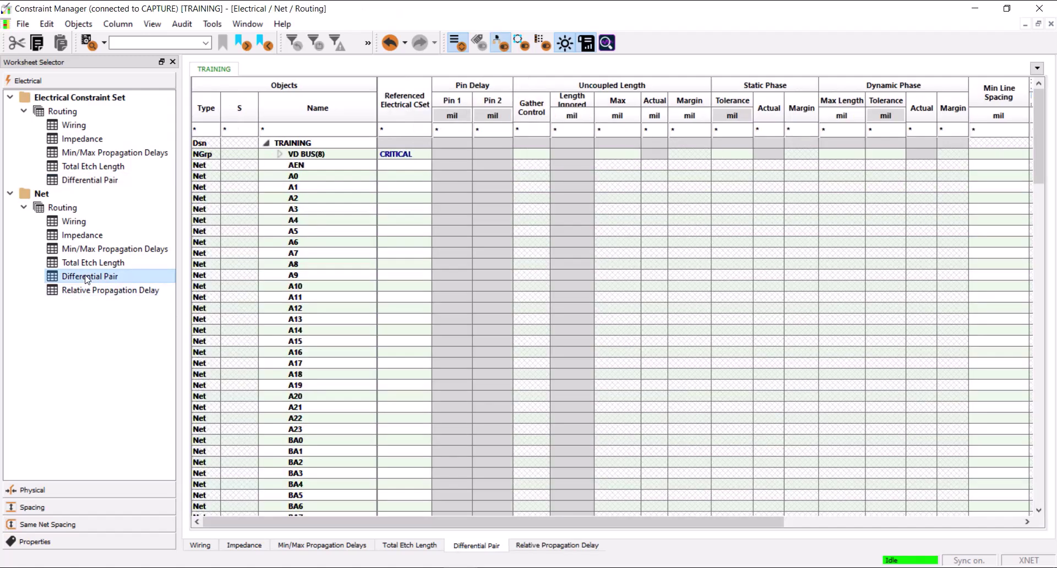
scroll(320, 386, down, 15)
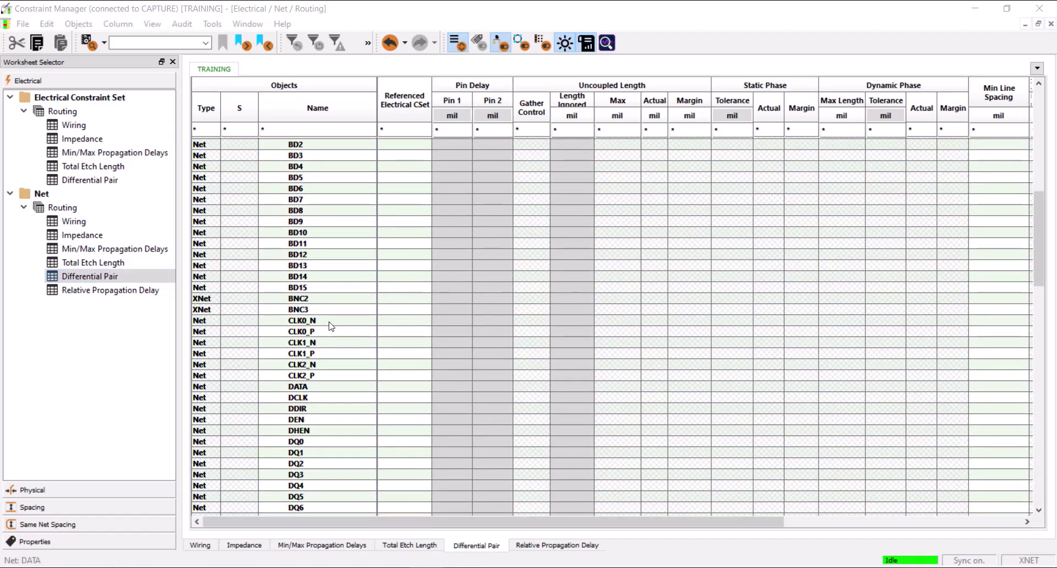
click(329, 323)
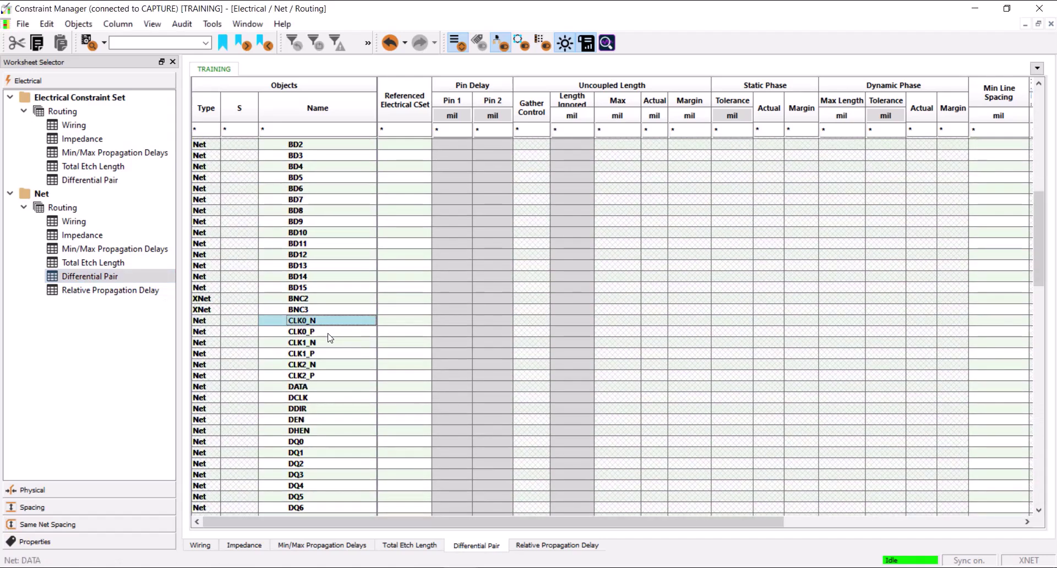
shift+click(354, 332)
right_click(355, 333)
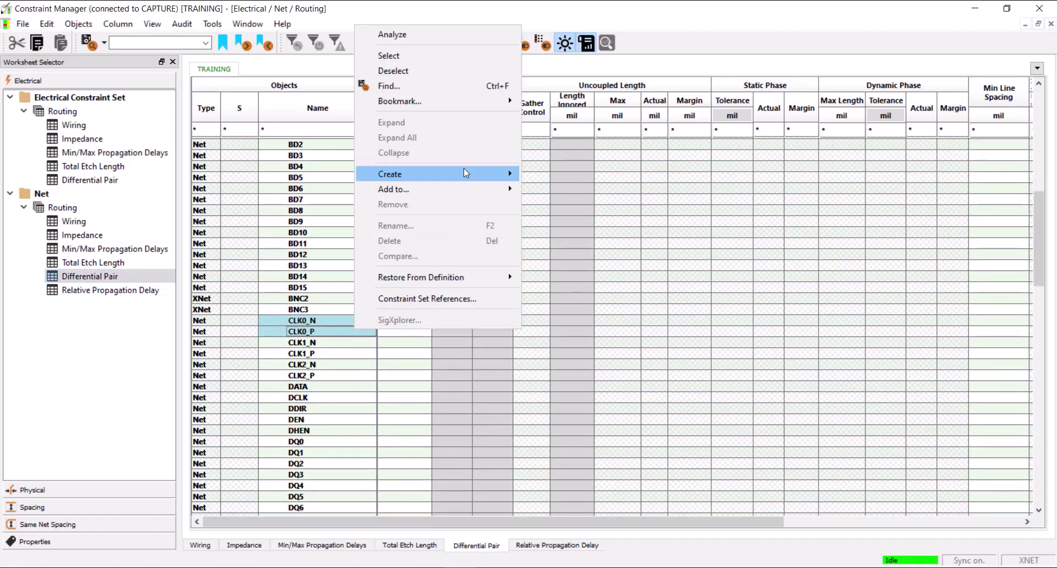
mouse_move(463, 171)
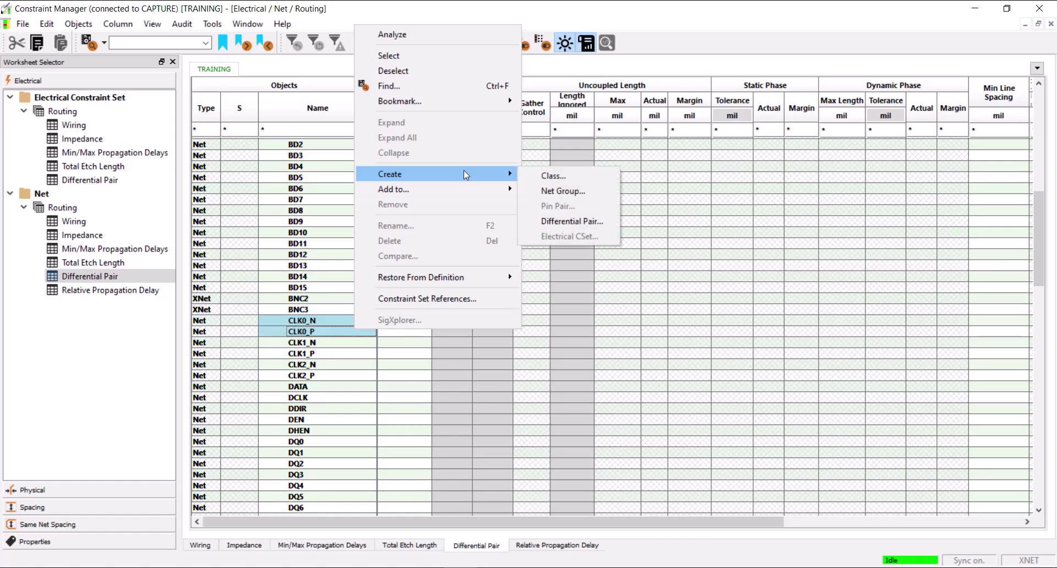
click(600, 221)
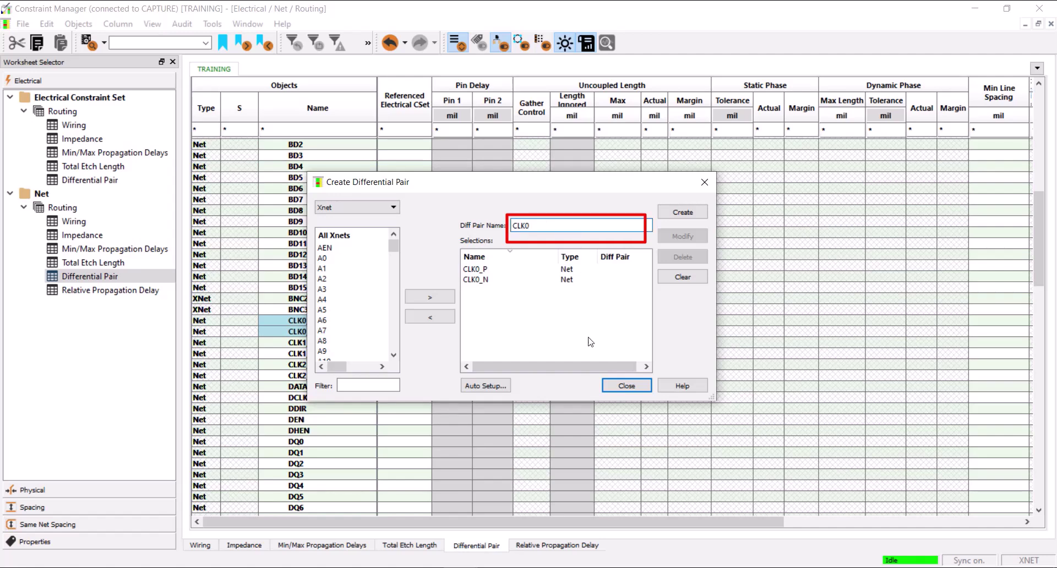
click(682, 212)
click(629, 386)
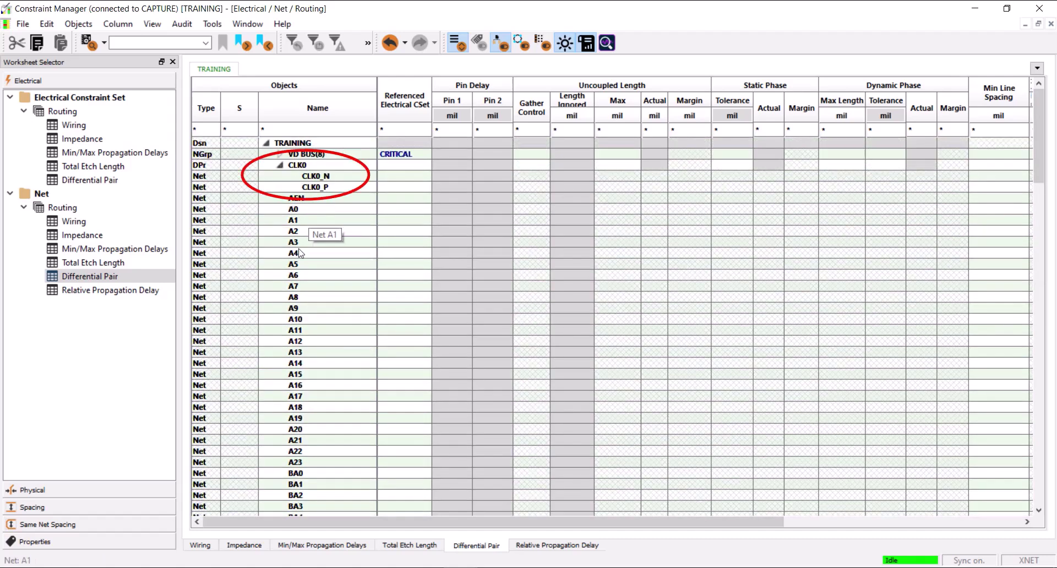
Browse the Objects > Create commands, then show the Create submenu for the TRAINING design.
click(278, 141)
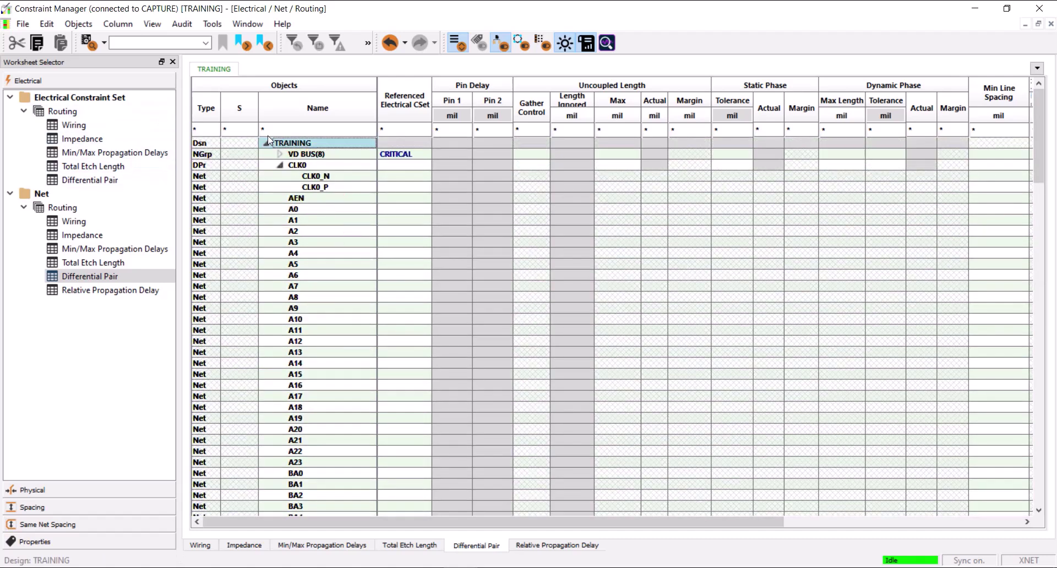
click(78, 23)
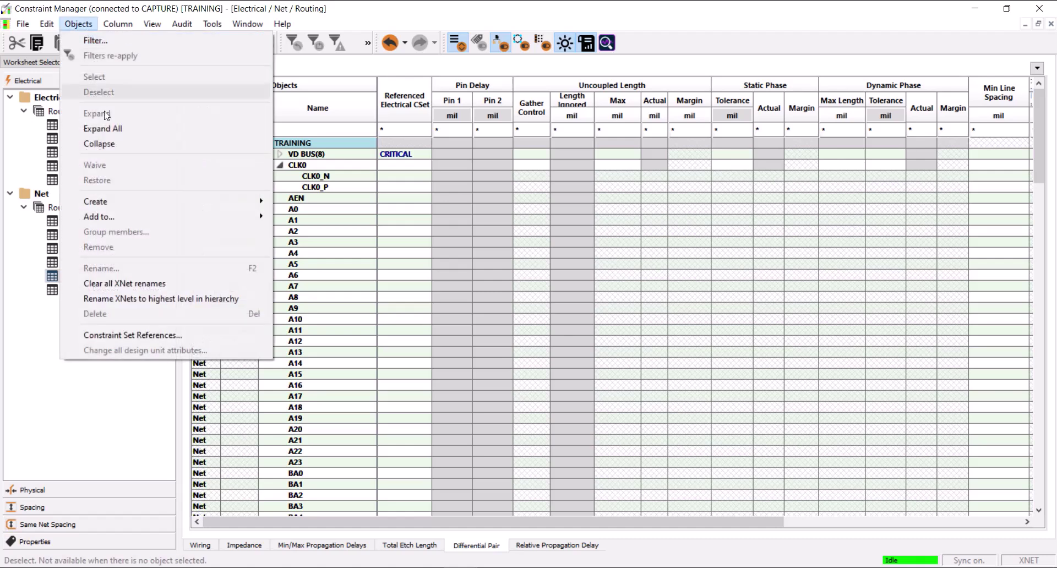
mouse_move(133, 199)
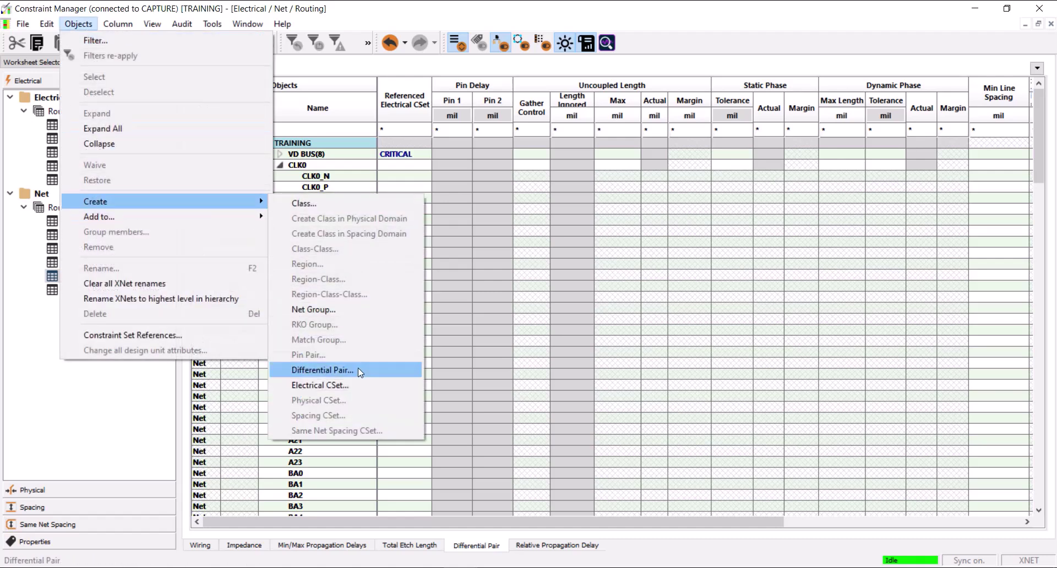
click(328, 141)
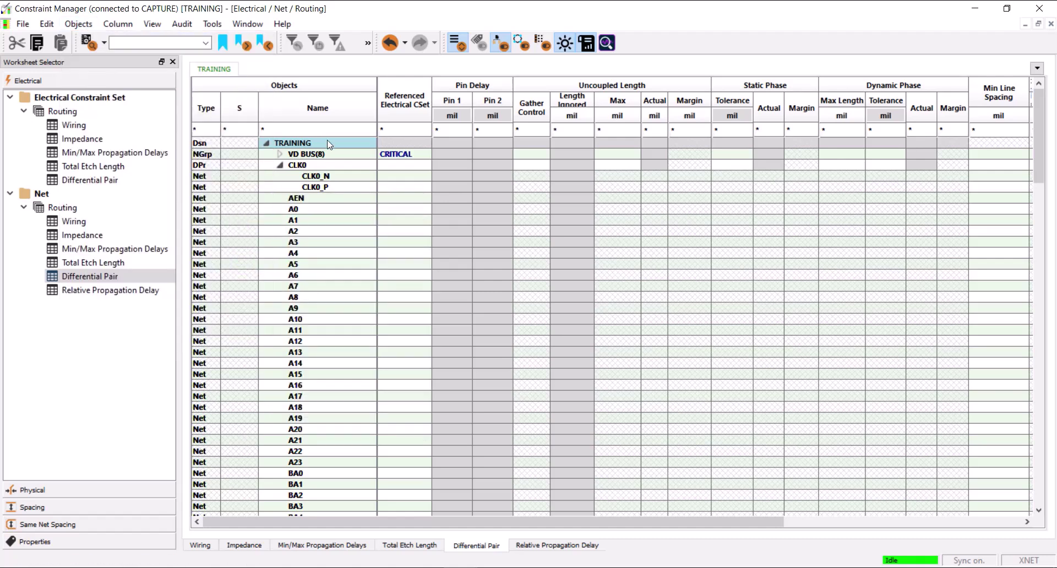
right_click(328, 144)
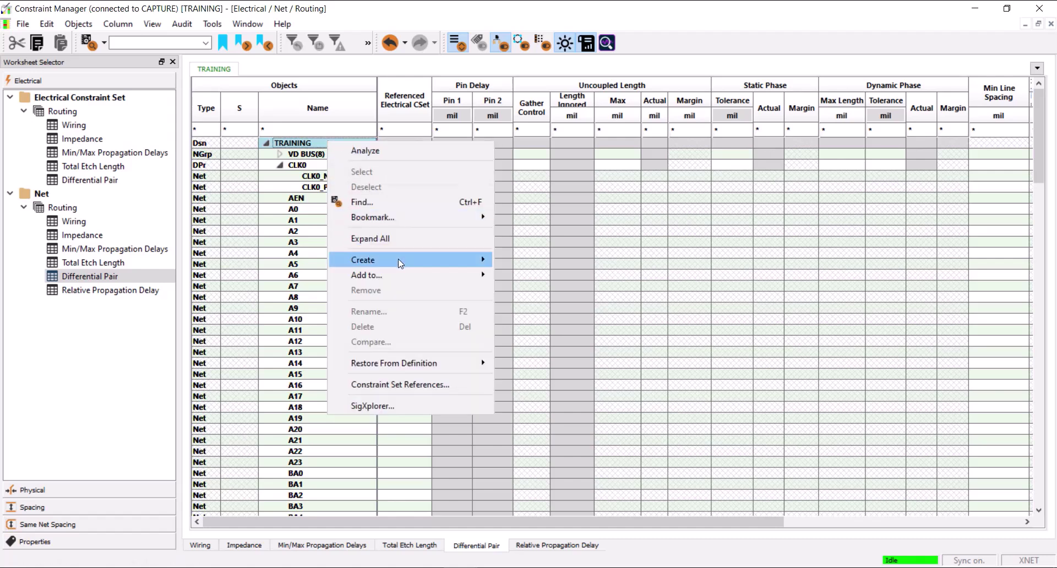
mouse_move(398, 259)
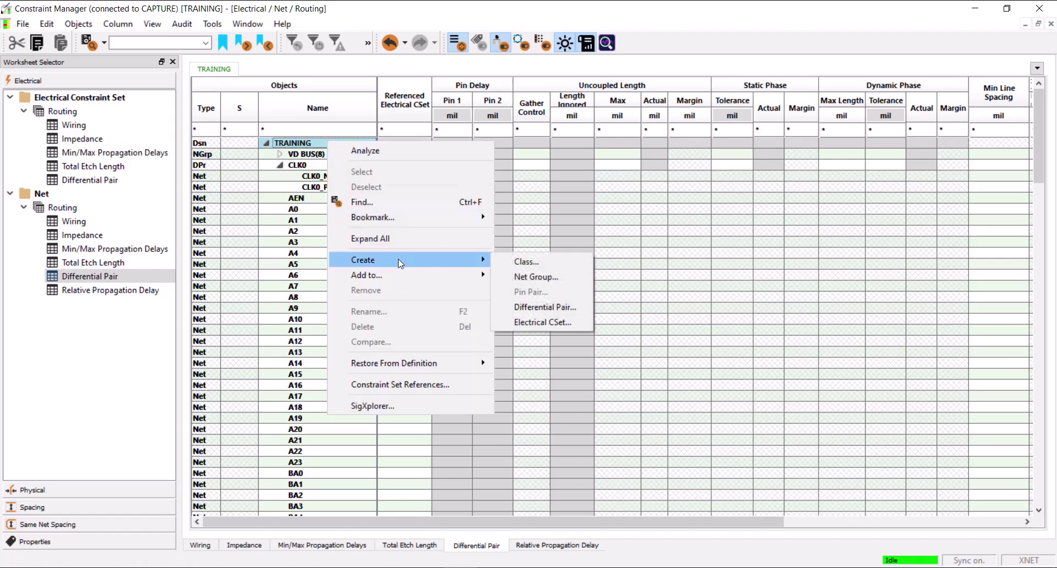
Create differential pair CLK1 from plain nets CLK1_N and CLK1_P.
click(573, 307)
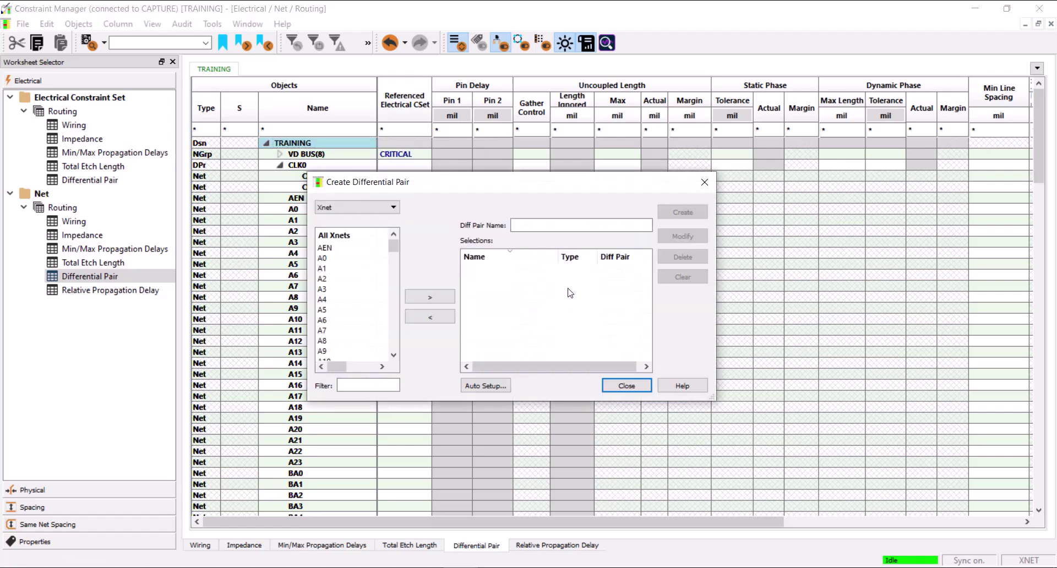
click(384, 208)
click(364, 226)
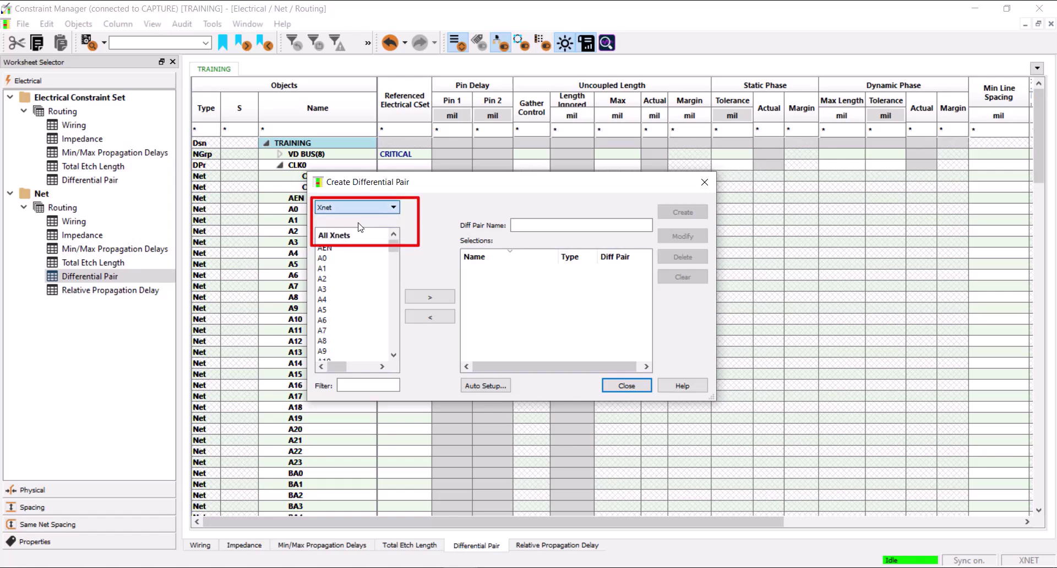
scroll(355, 292, down, 10)
click(333, 248)
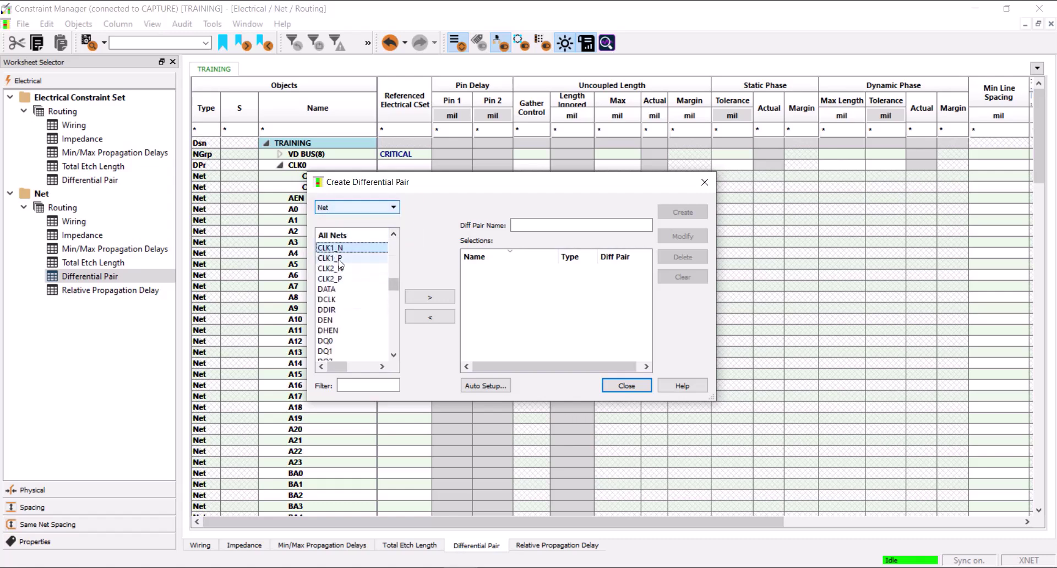
ctrl+click(339, 258)
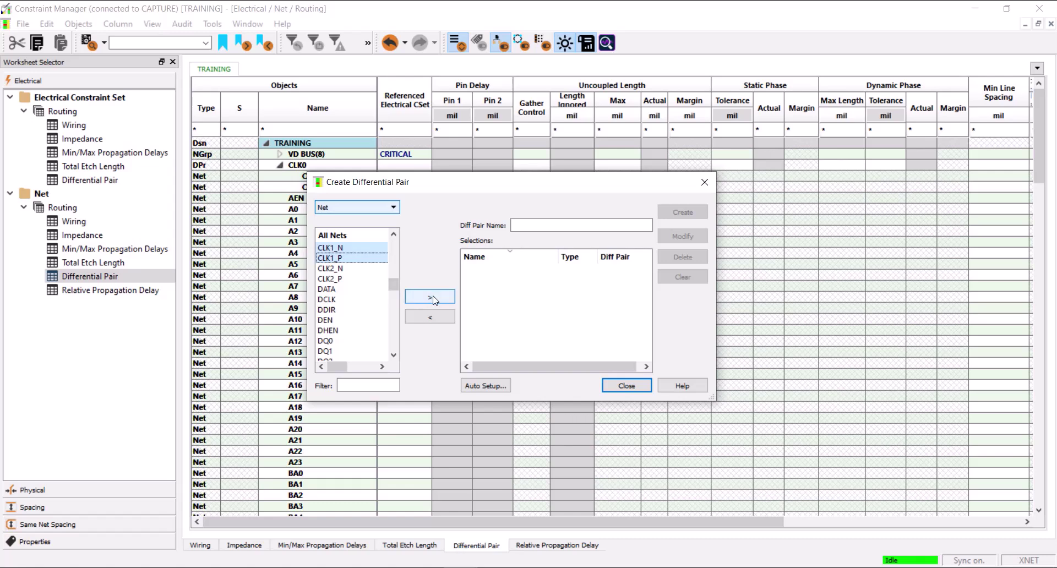
click(430, 297)
click(682, 212)
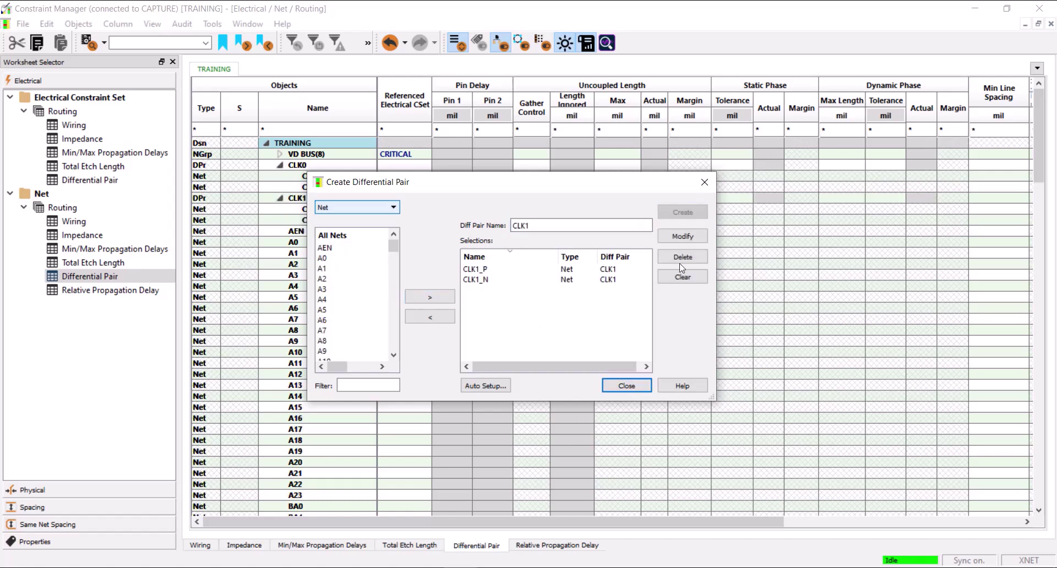
click(633, 385)
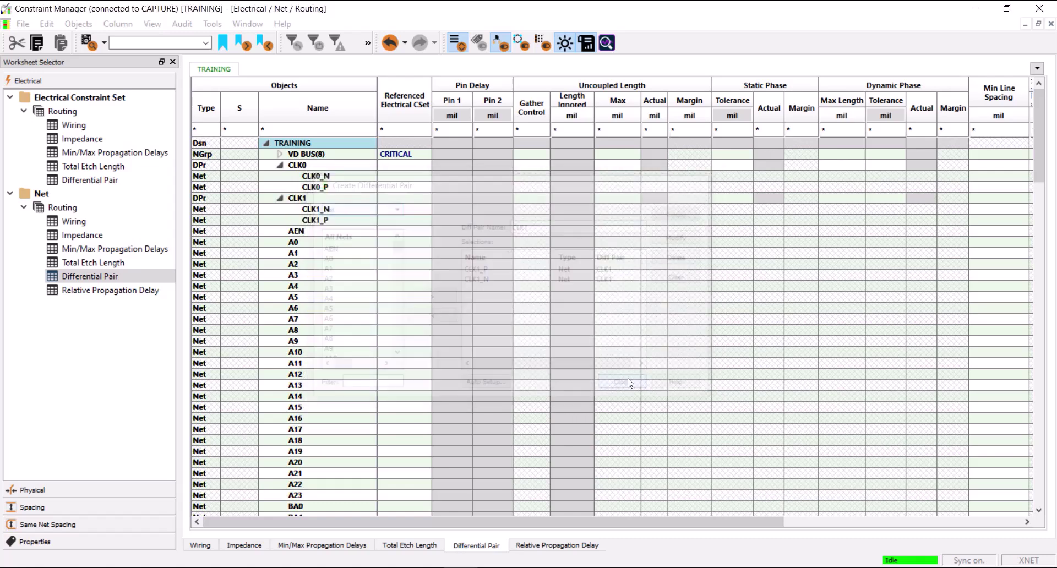
Delete the CLK0 and CLK1 differential pairs and reselect the TRAINING row.
click(338, 167)
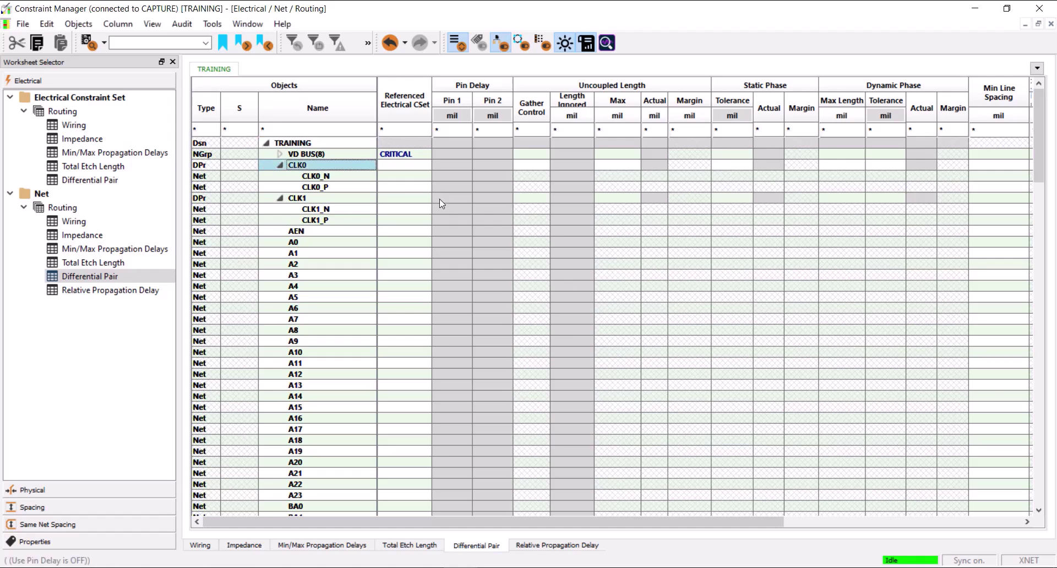
click(348, 199)
right_click(348, 199)
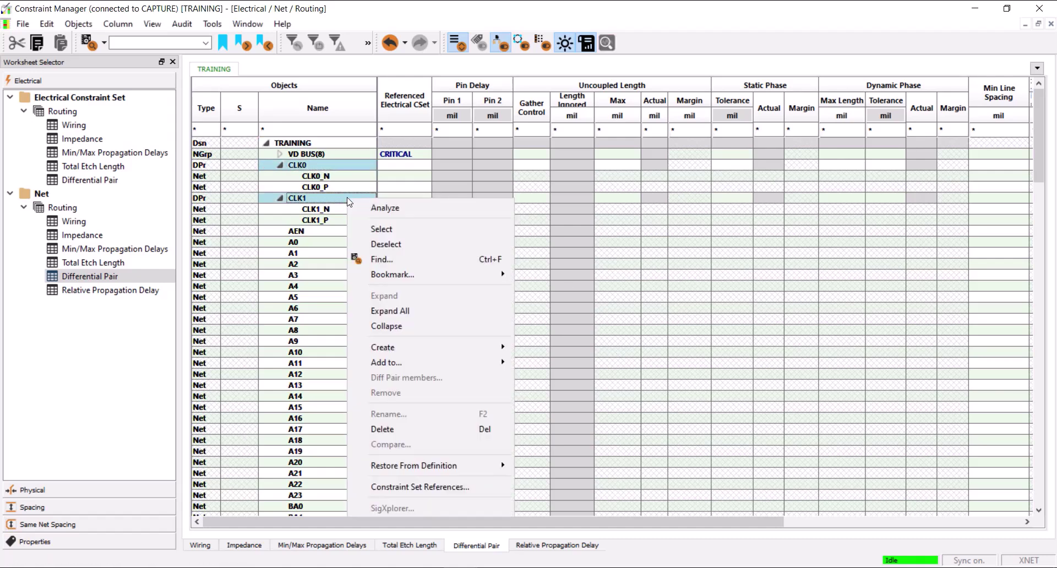
click(405, 428)
click(698, 256)
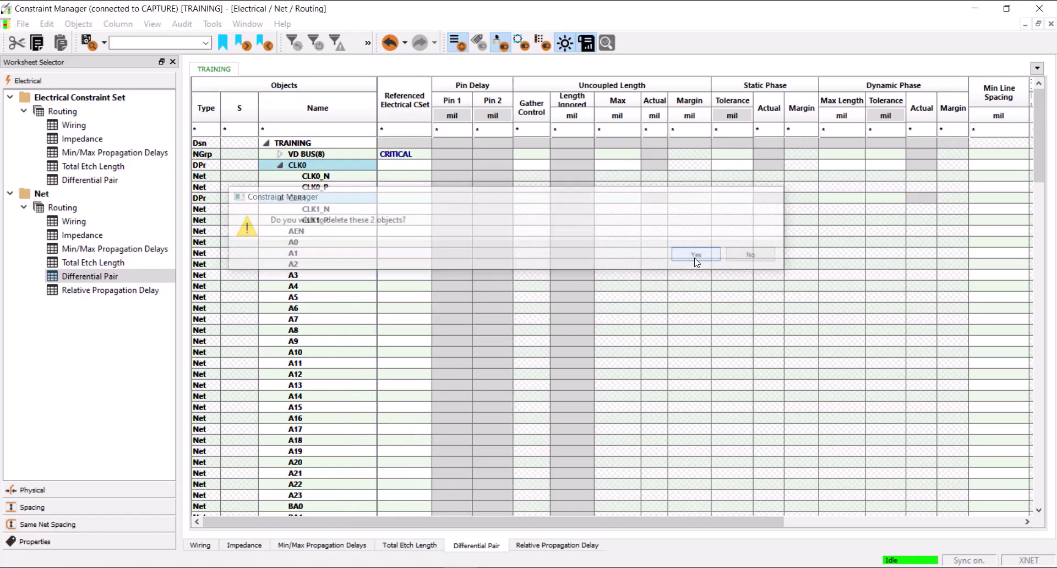
click(343, 144)
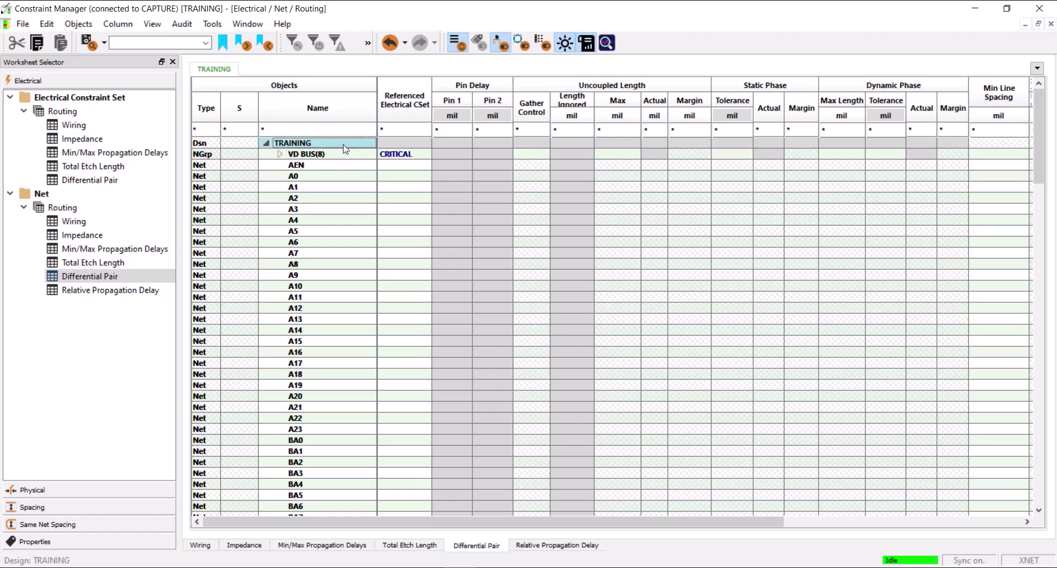
Start differential pair auto setup on TRAINING, pairing plain nets rather than xnets.
right_click(343, 147)
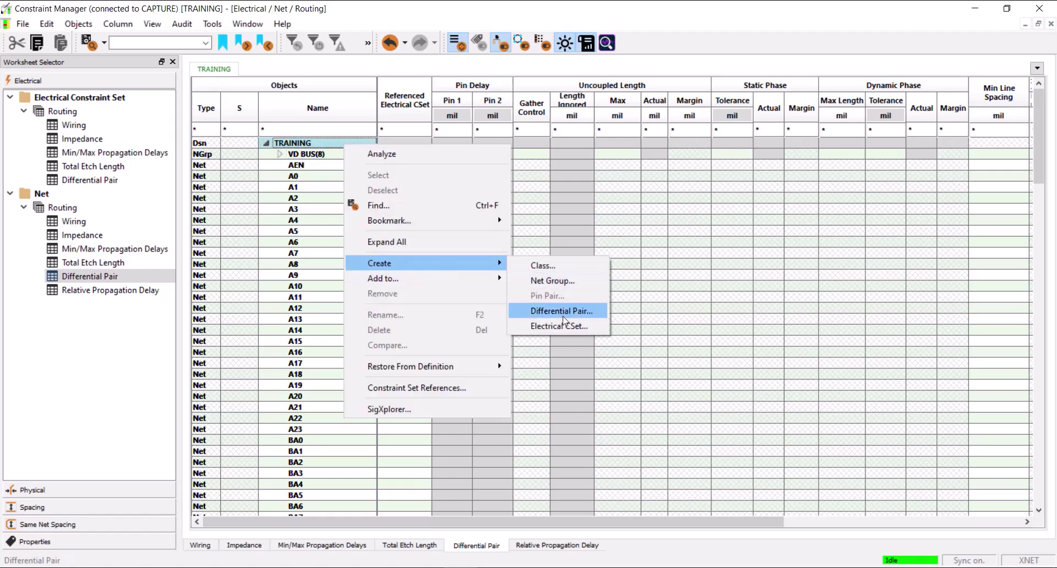
click(562, 310)
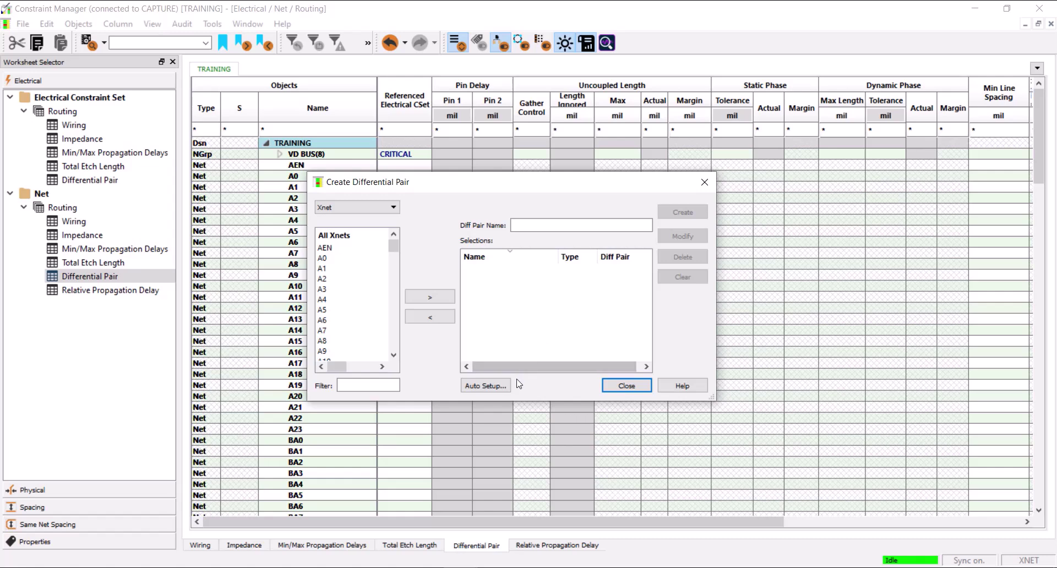
click(496, 387)
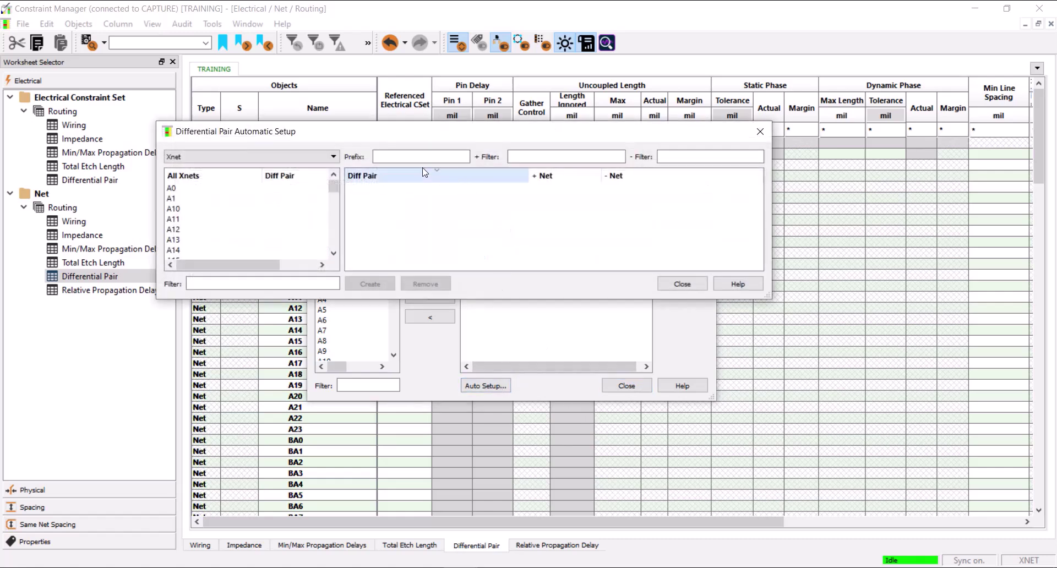
click(514, 157)
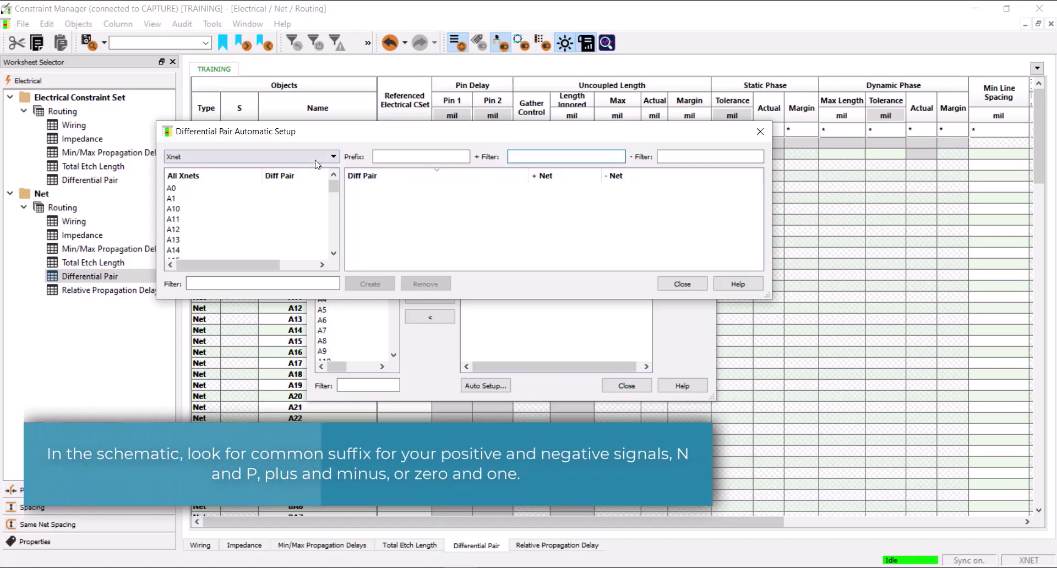
click(272, 157)
click(270, 176)
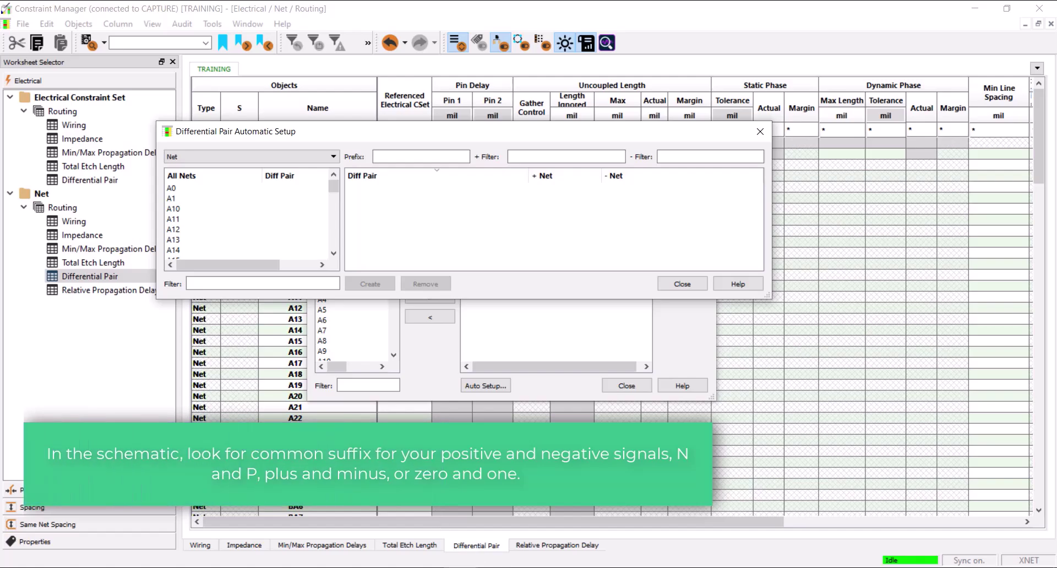
Check the net suffixes in the schematic and set the filters to _P and _N.
click(394, 537)
ctrl+scroll(843, 291, up, 5)
ctrl+scroll(435, 375, down, 2)
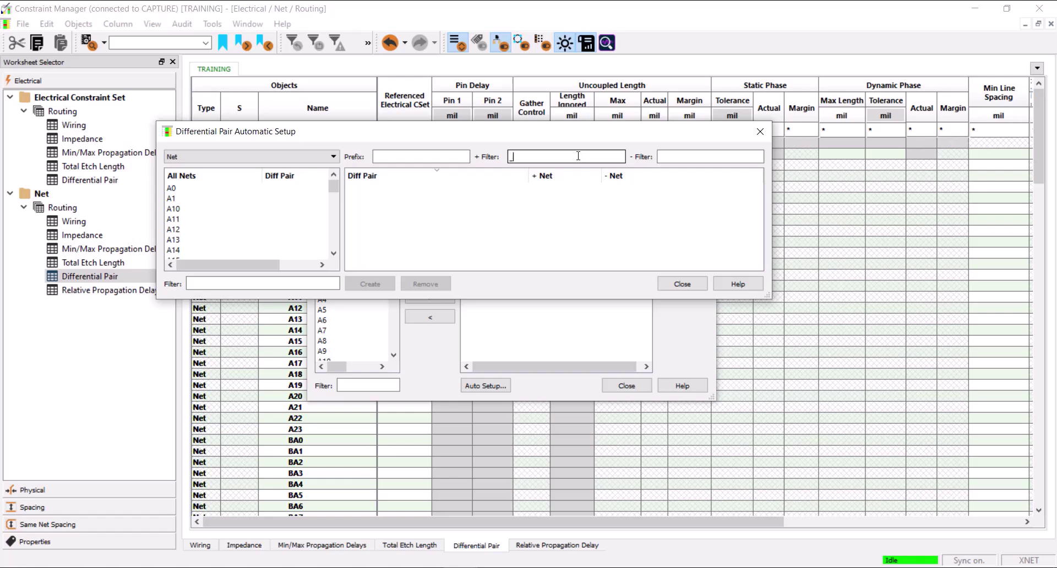
key(Tab)
text(_N)
key(Tab)
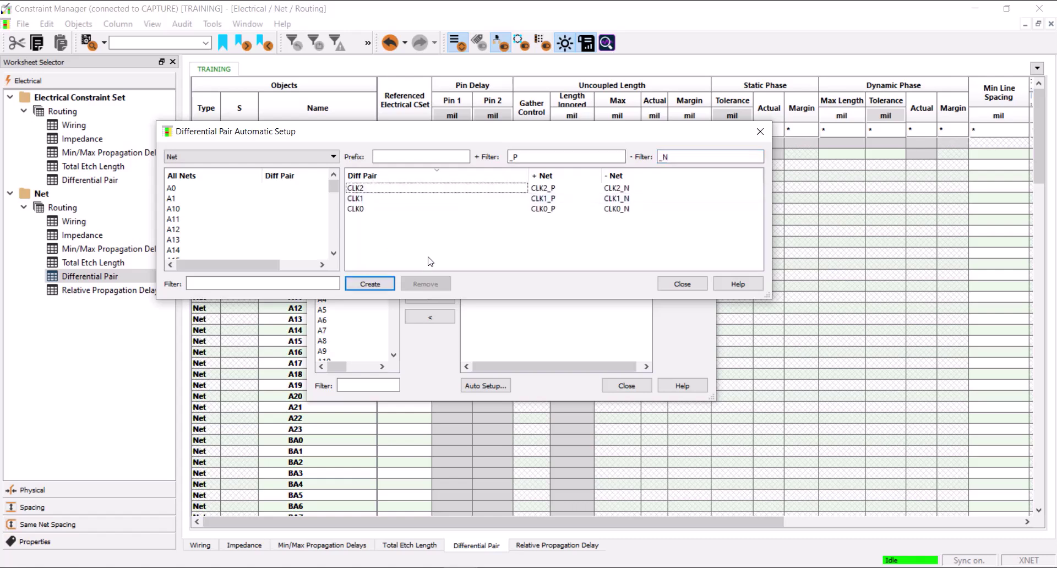
Create the CLK0, CLK1 and CLK2 pairs, close the dialogs, and collapse each pair.
click(366, 284)
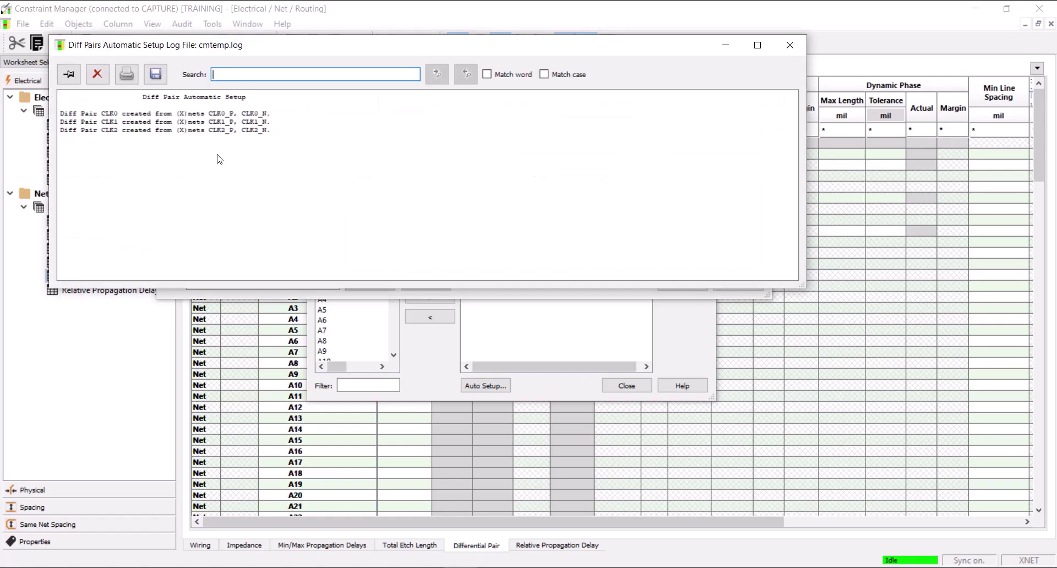
click(789, 45)
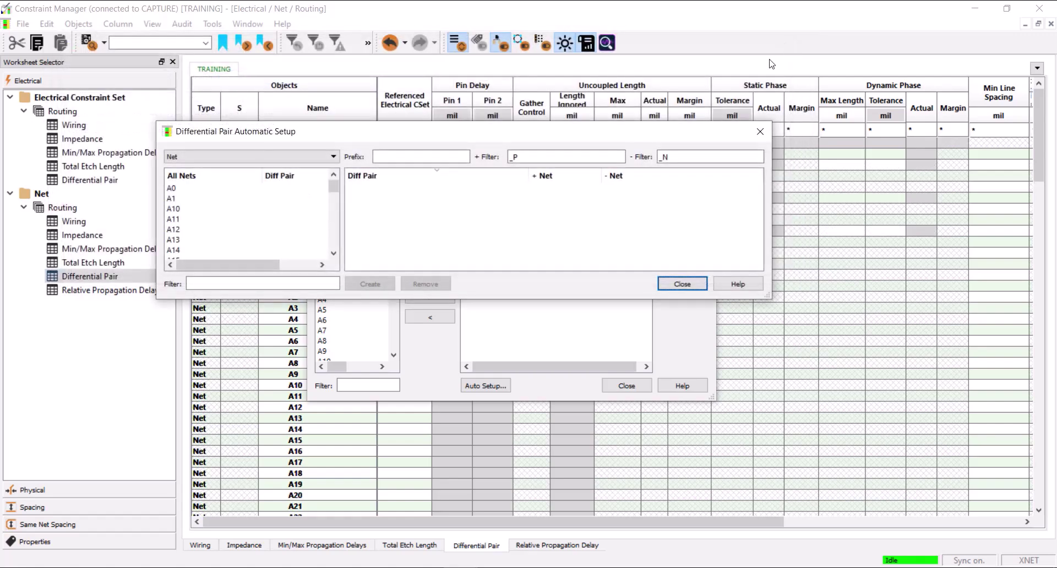
click(759, 131)
click(703, 179)
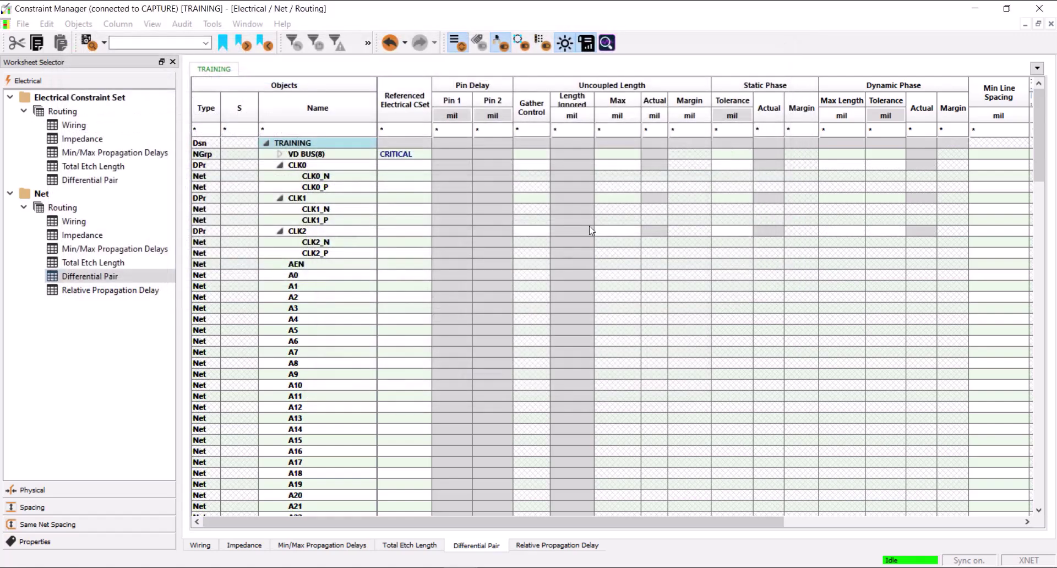
click(280, 164)
click(279, 176)
click(280, 187)
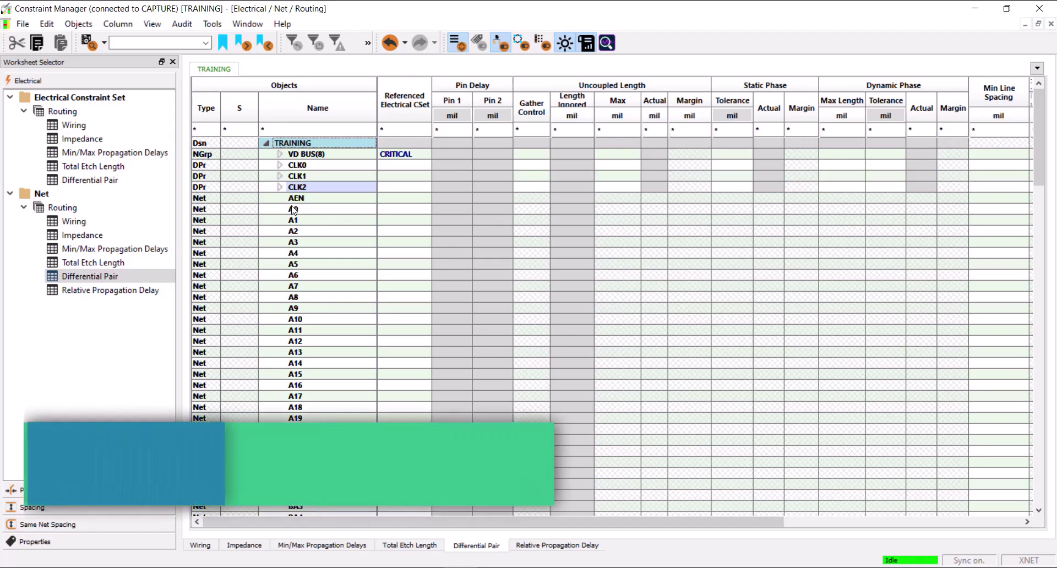
Show the Electrical Constraint Set differential pair worksheet and browse TRAINING's object commands.
click(133, 179)
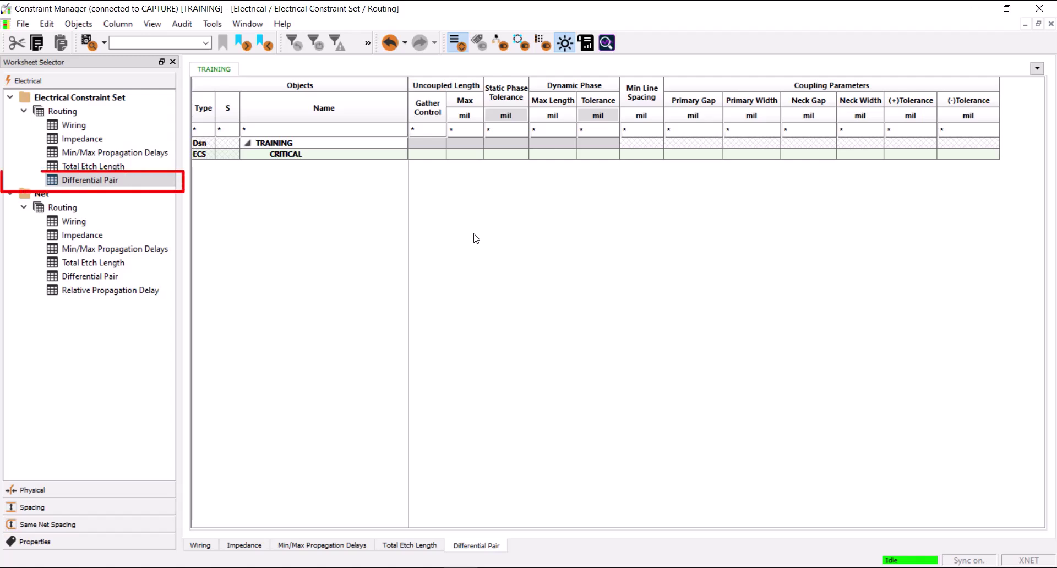
click(333, 148)
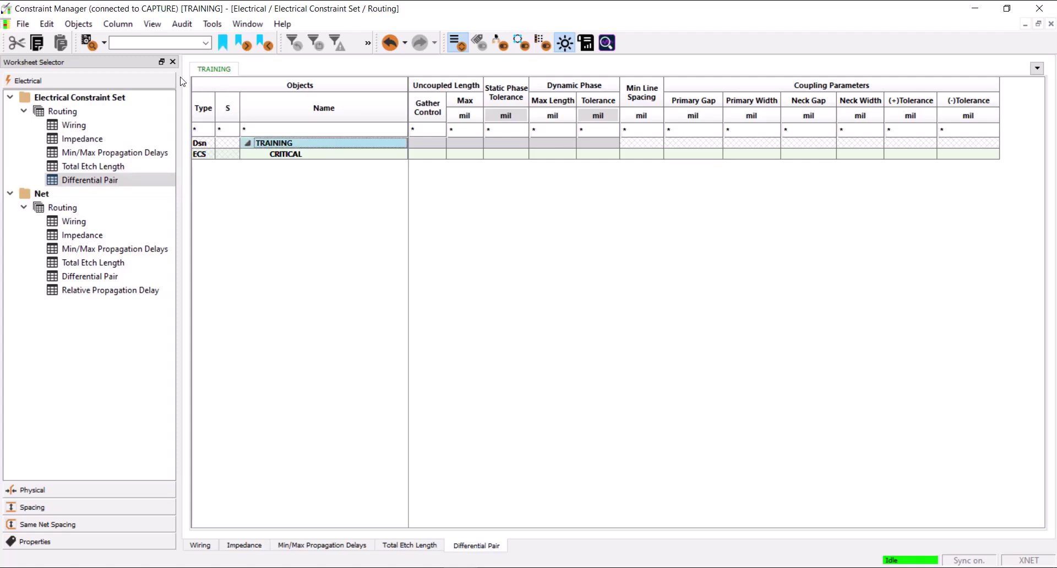
click(83, 25)
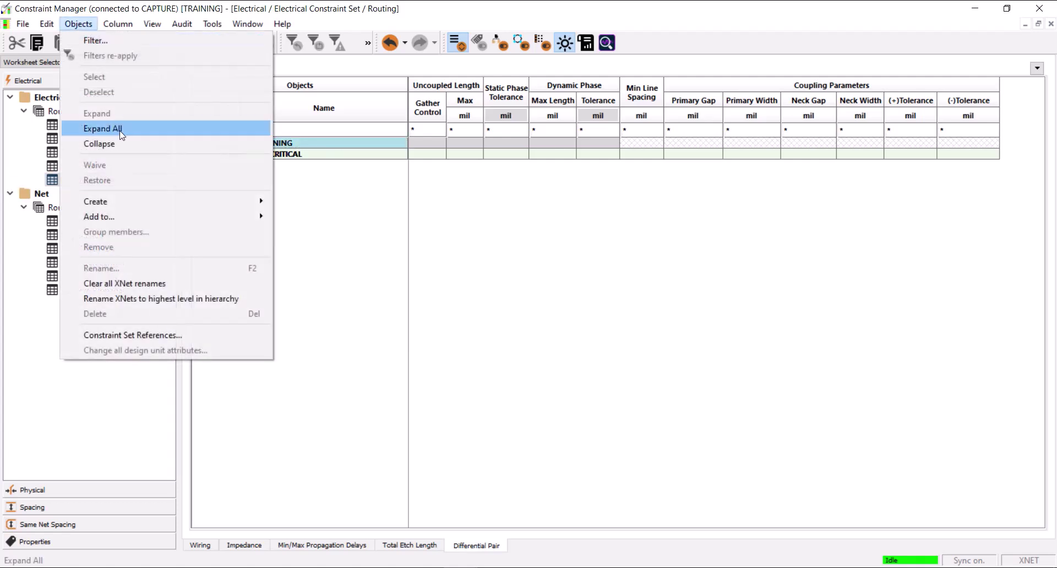
mouse_move(138, 201)
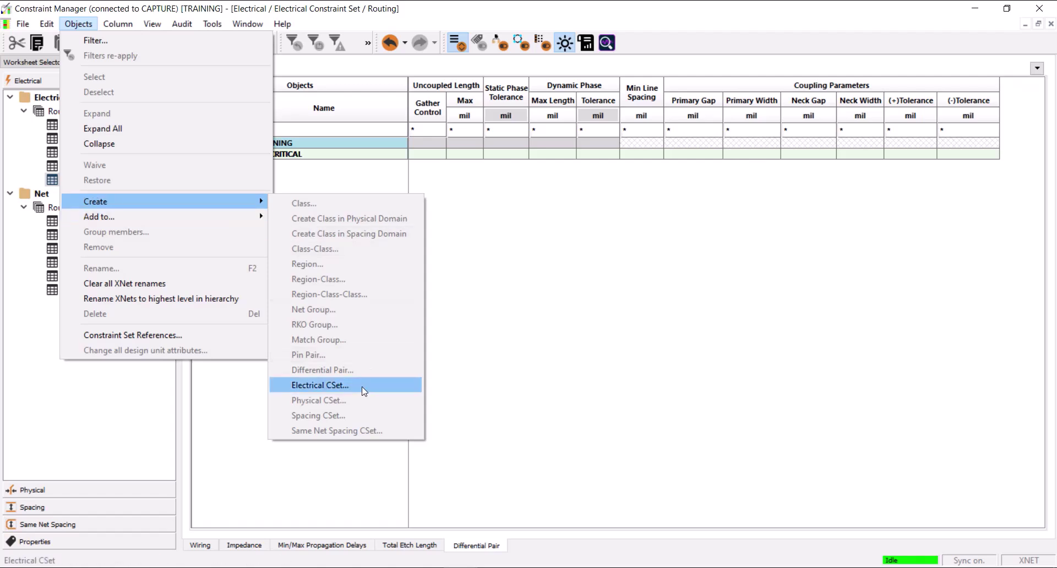
click(362, 137)
Create a new electrical CSet named DIFFPAIR on the TRAINING design.
right_click(351, 140)
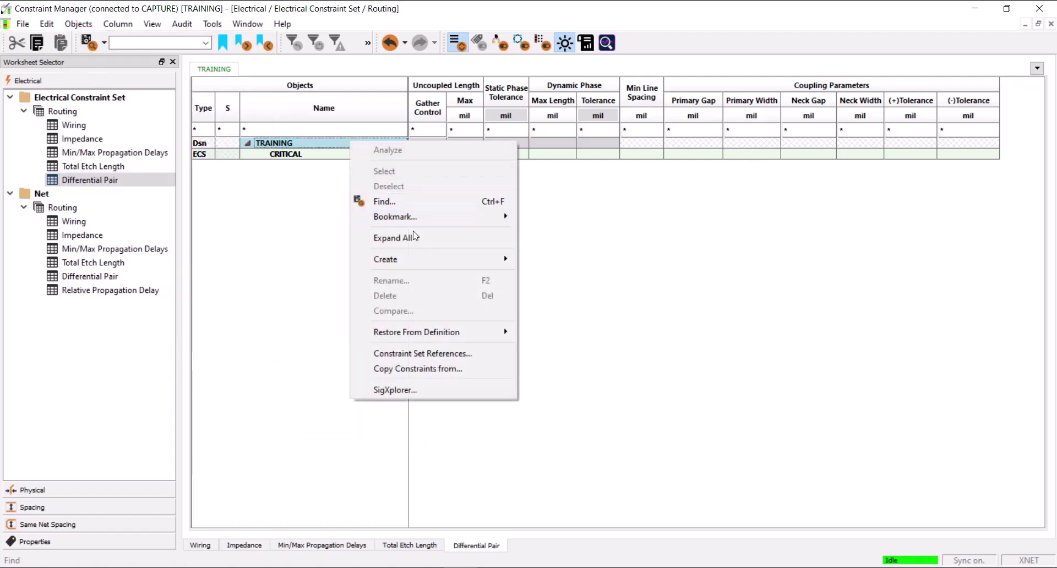
mouse_move(439, 259)
click(565, 261)
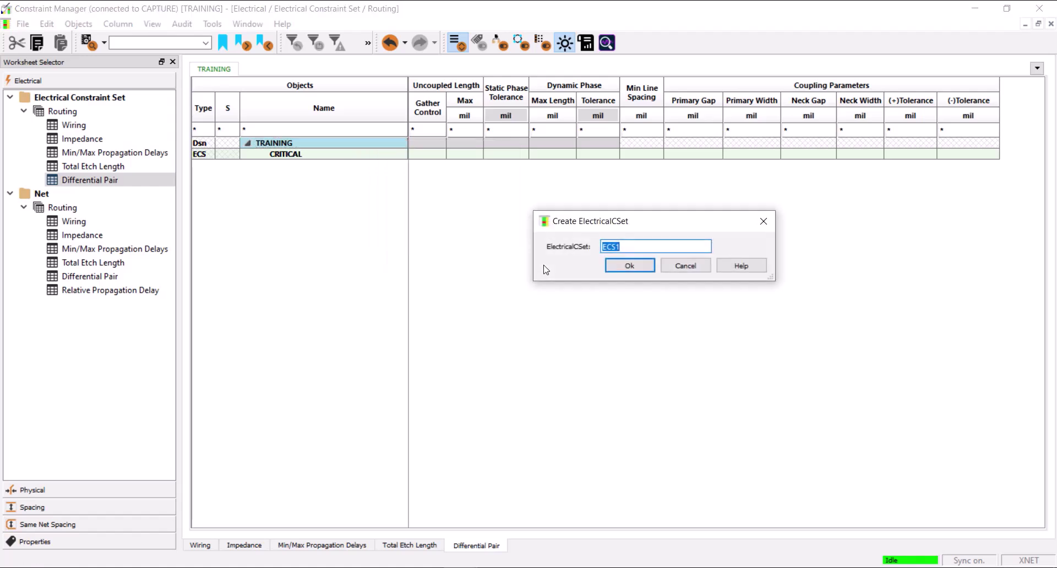
text(DIFFPAIR)
click(631, 265)
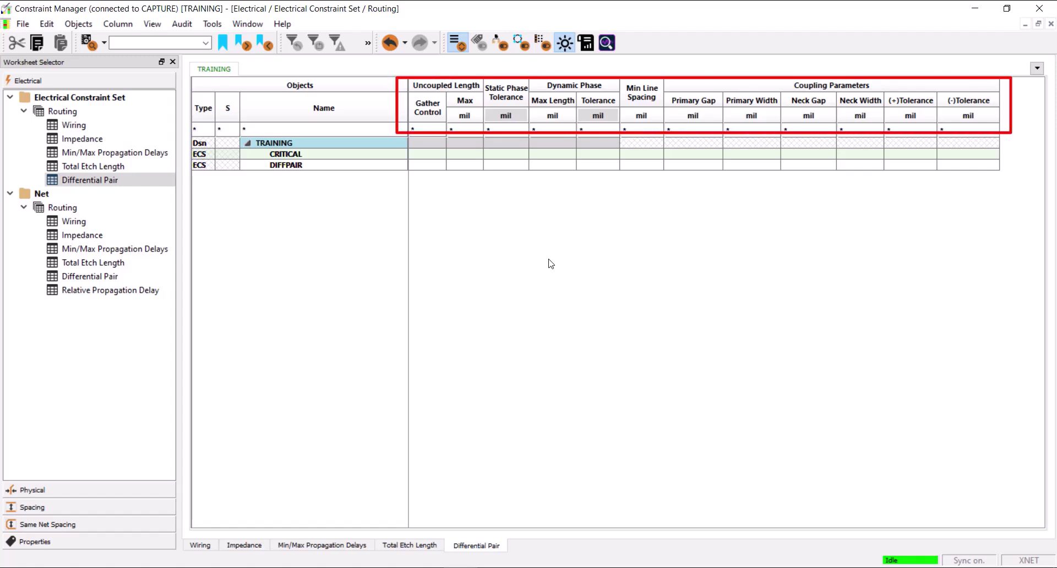
Set DIFFPAIR's primary gap to 6 and primary width to 7.
click(698, 165)
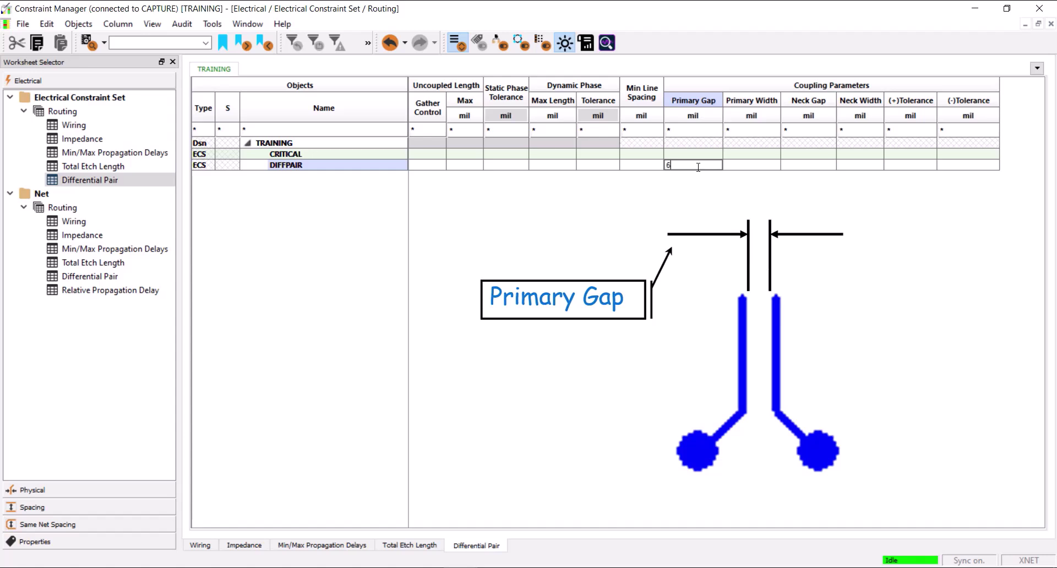
click(740, 165)
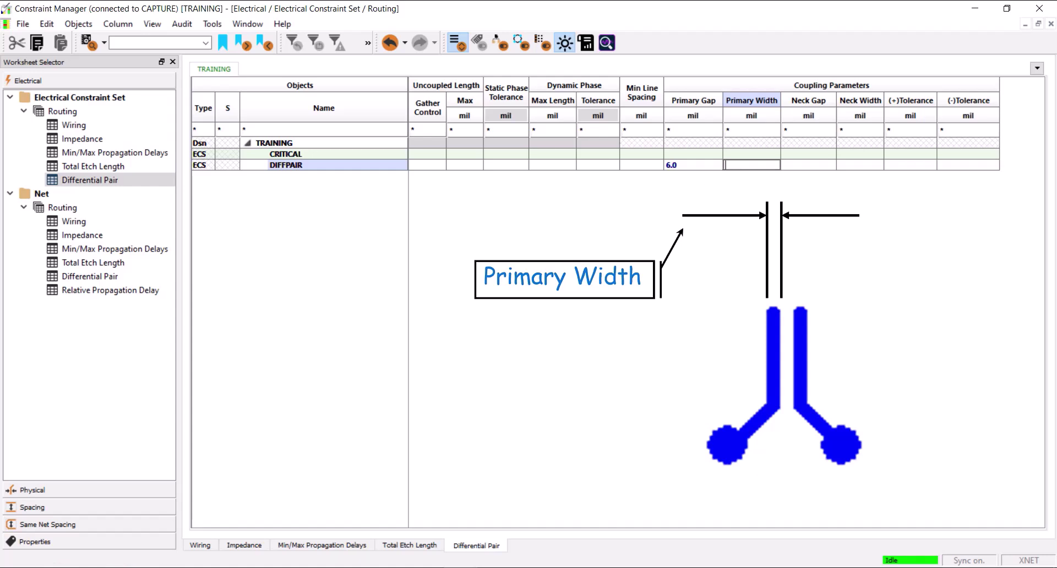
click(736, 168)
text(7)
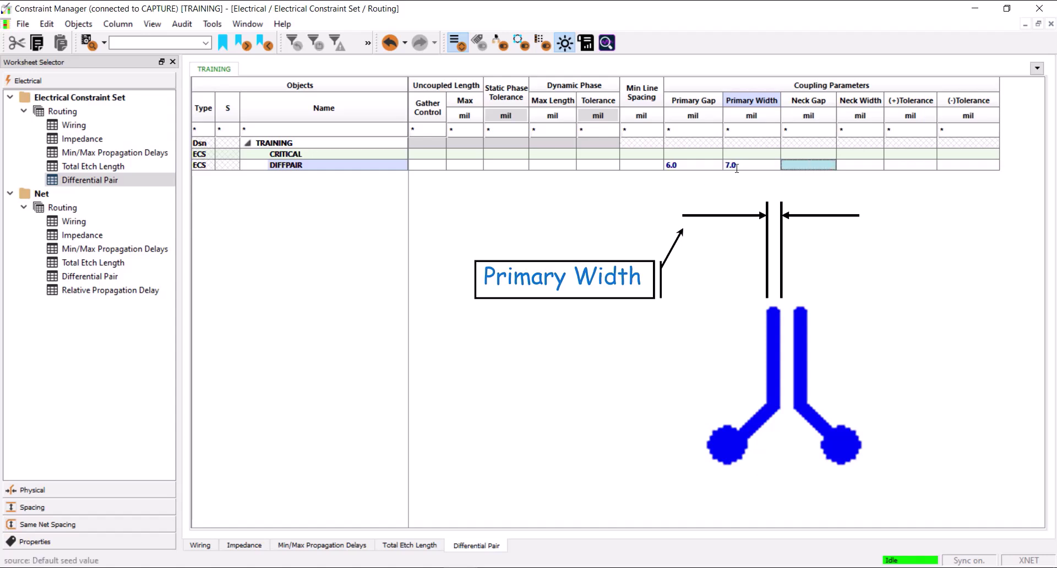
key(Tab)
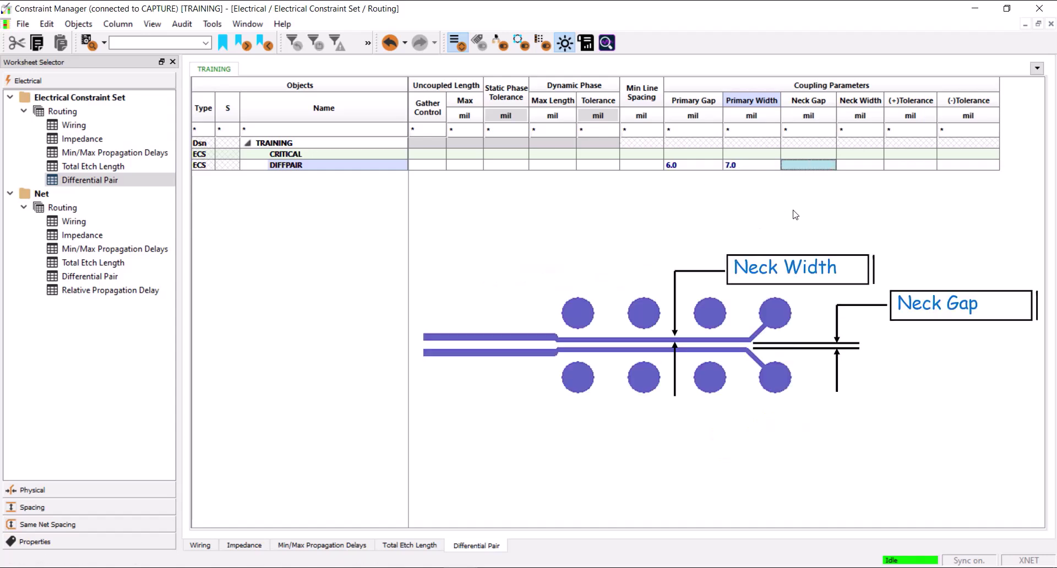
Enter neck gap 6, neck width 7, and (+)/(-) tolerances of 0.1 mil.
text(6)
key(Tab)
text(7)
key(Tab)
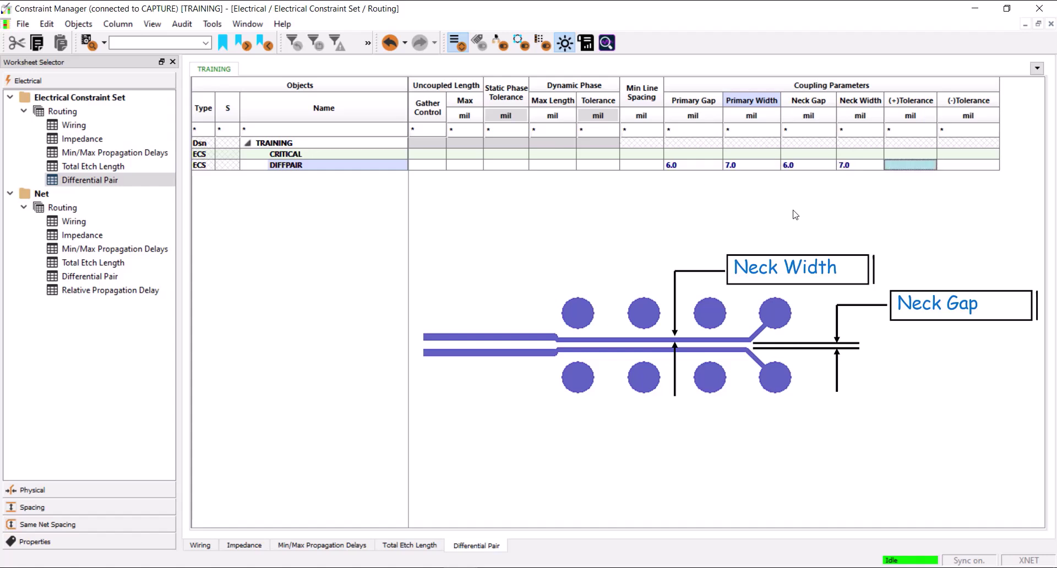
text(0.1)
key(Tab)
text(0.1)
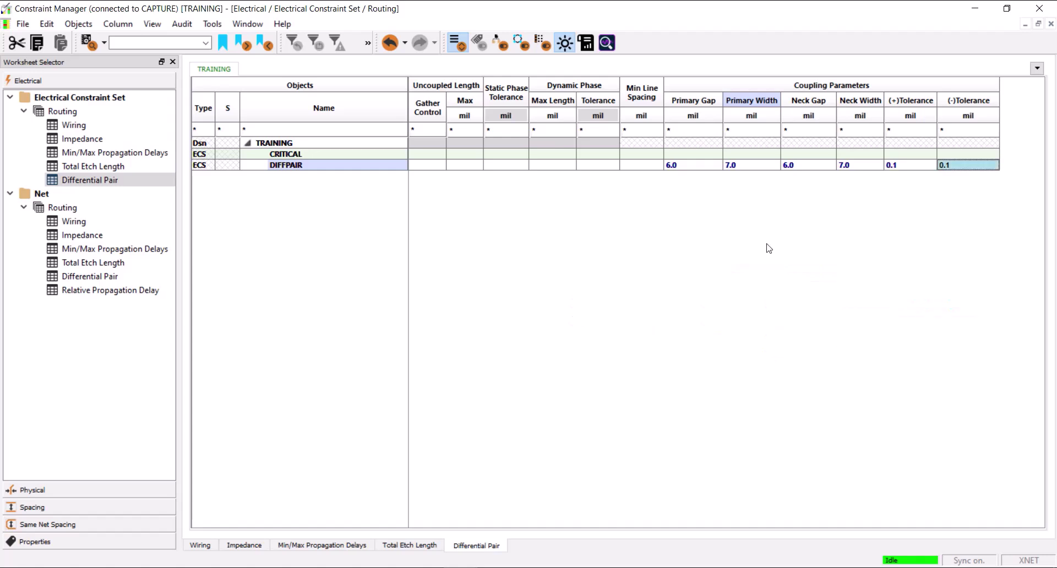
Give DIFFPAIR a static phase tolerance of 200 mil and maximum uncoupled length of 600.
click(638, 165)
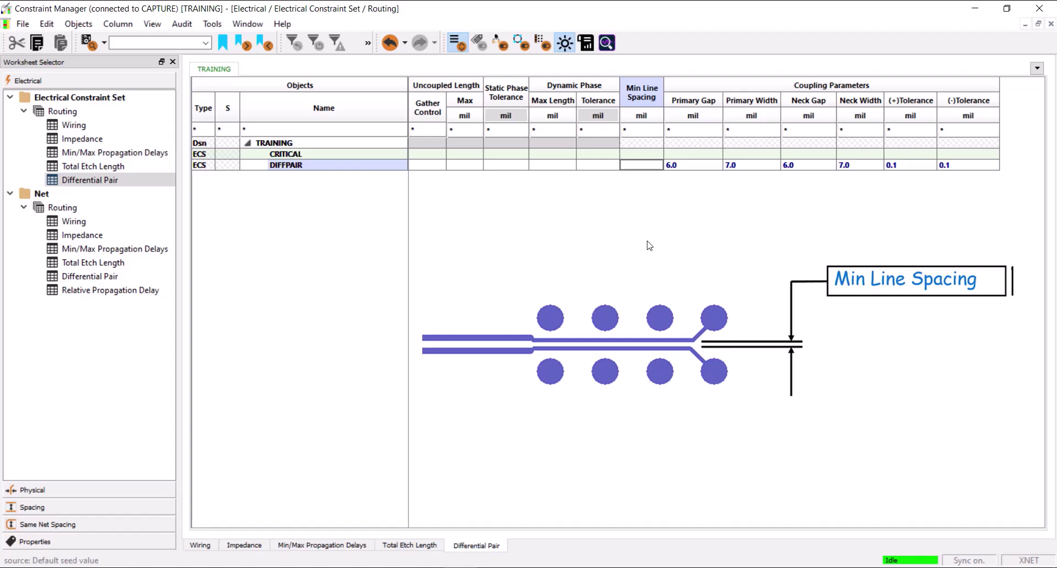
click(507, 164)
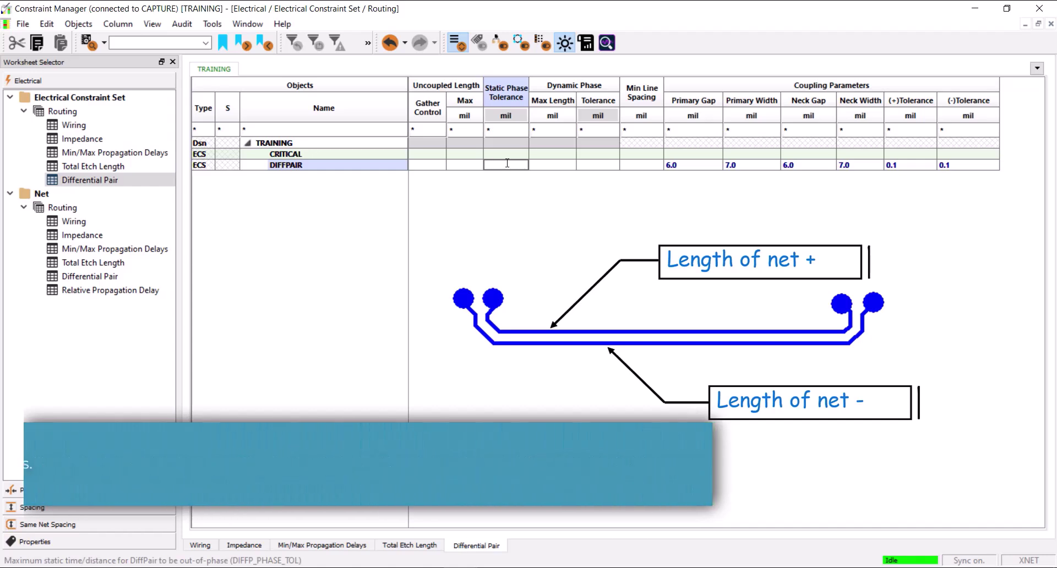
text(200)
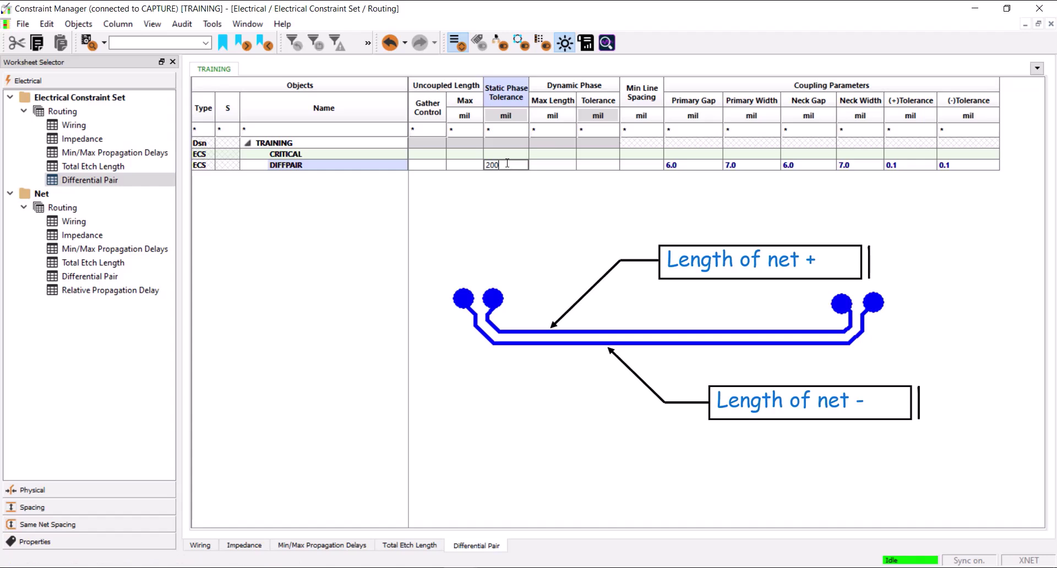
key(Tab)
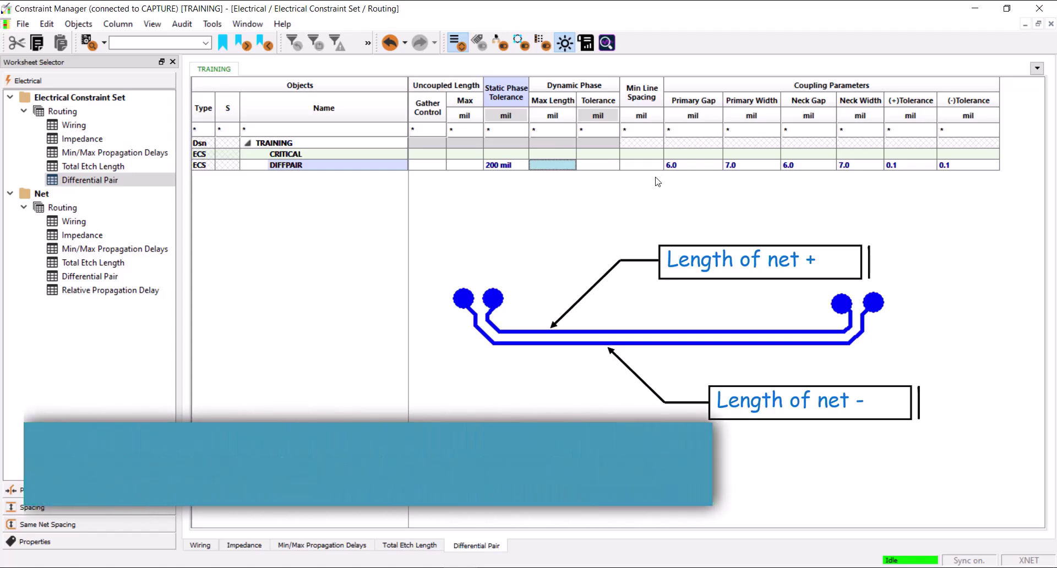
click(467, 165)
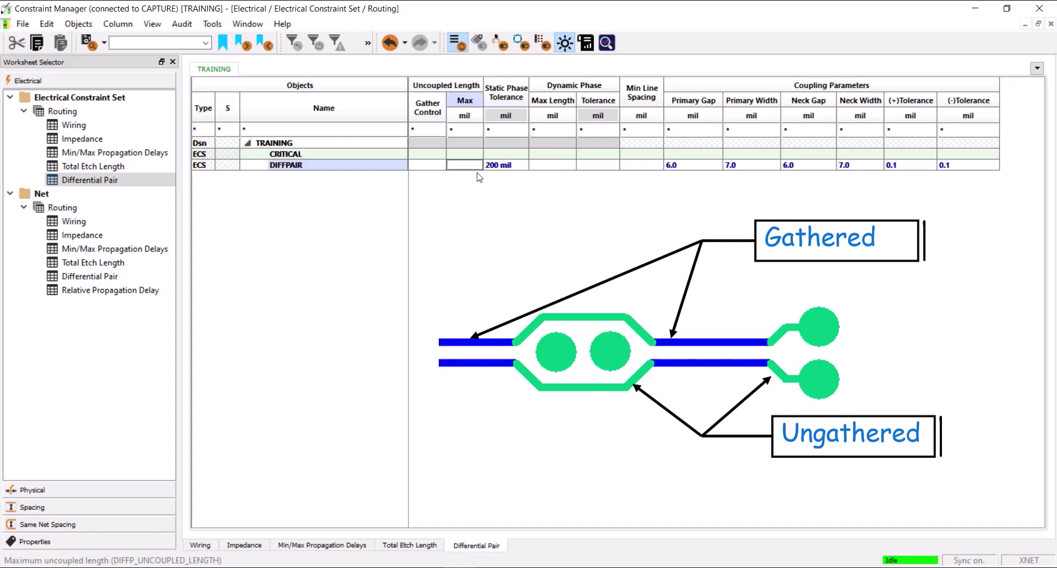
text(600)
key(Tab)
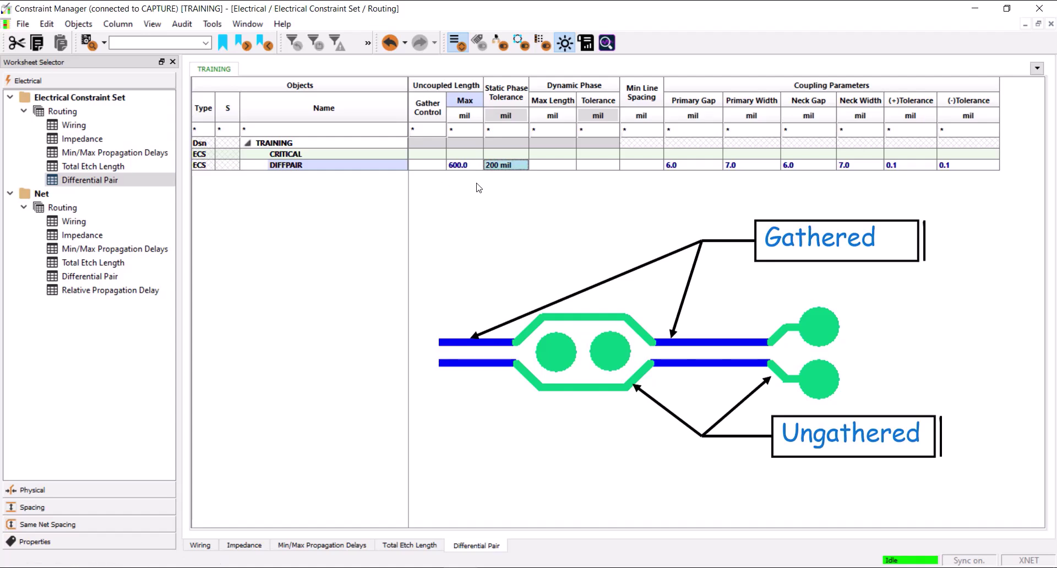
Set DIFFPAIR's uncoupled length gather control to Include.
click(437, 168)
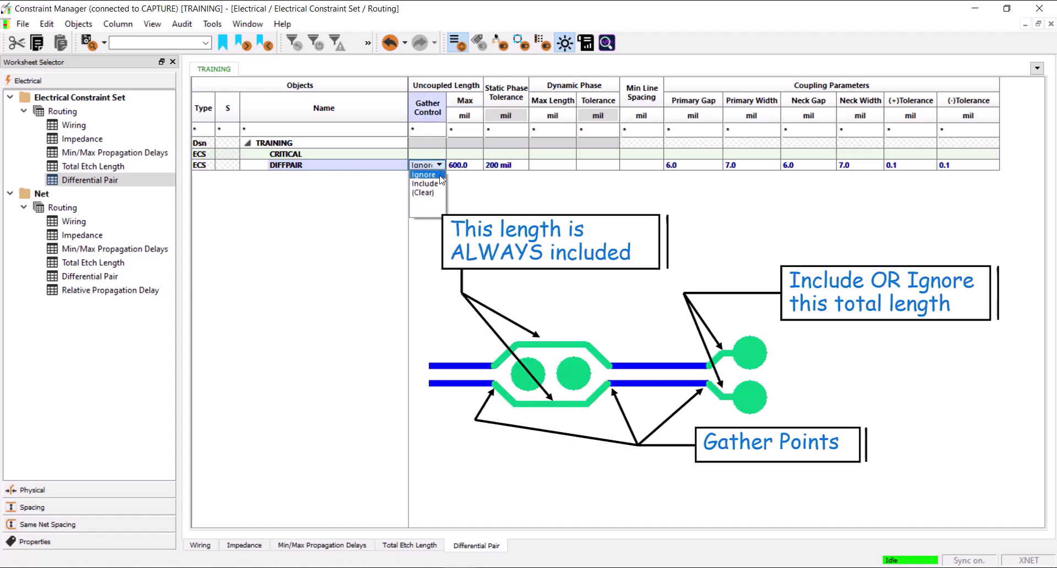
click(440, 174)
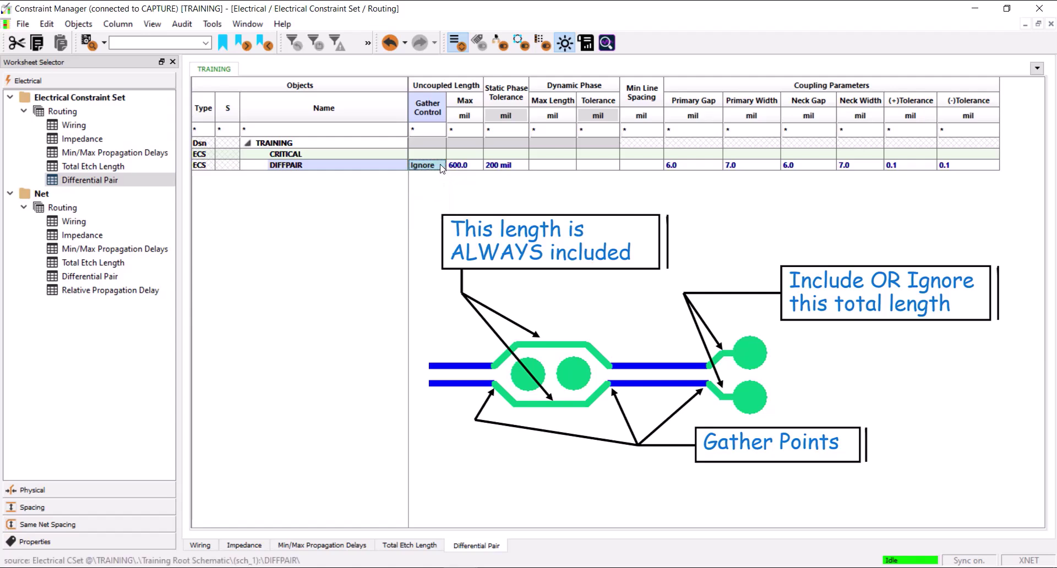
click(441, 166)
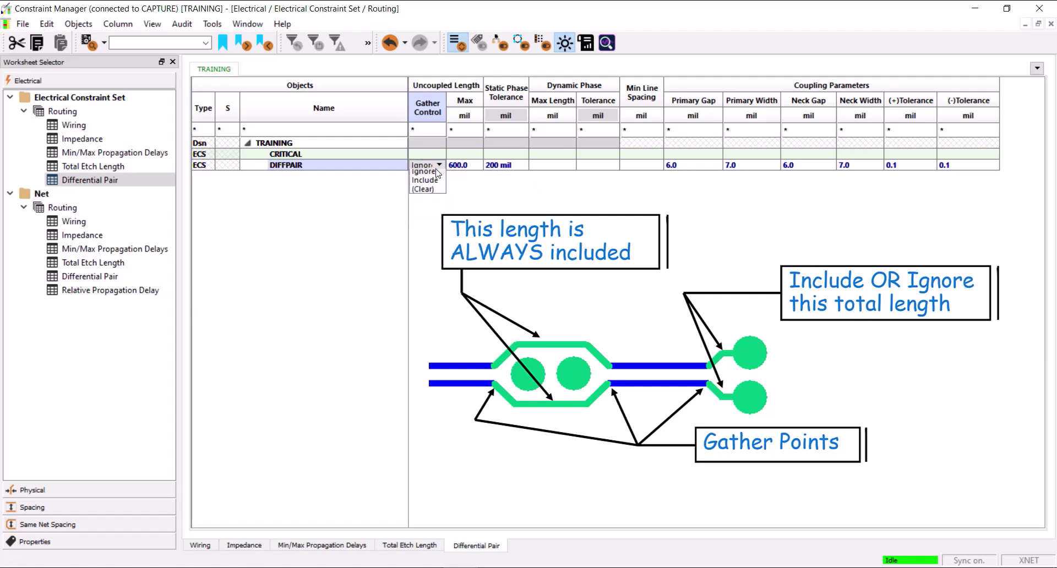
click(440, 174)
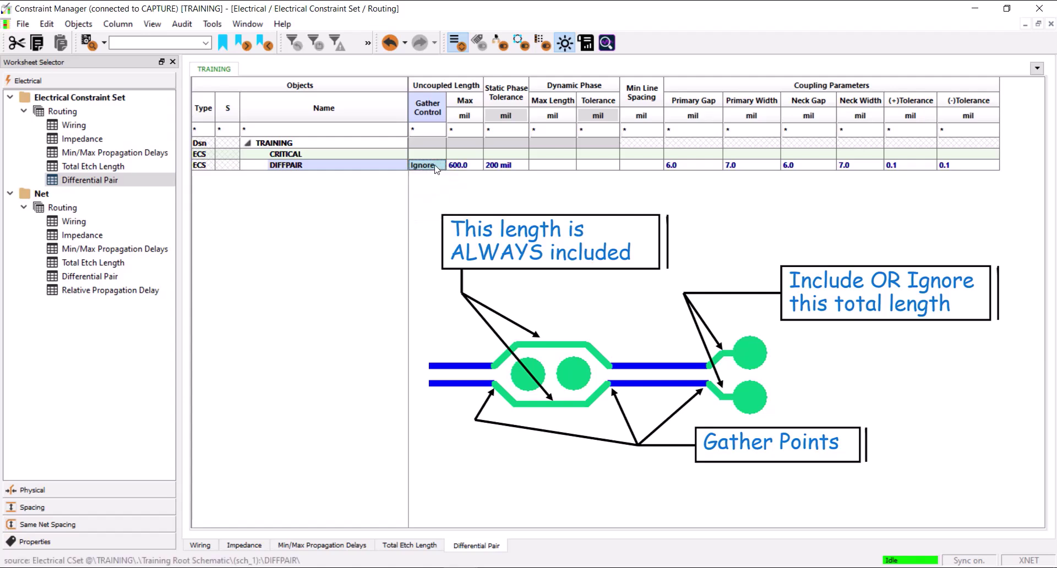
click(440, 166)
click(439, 184)
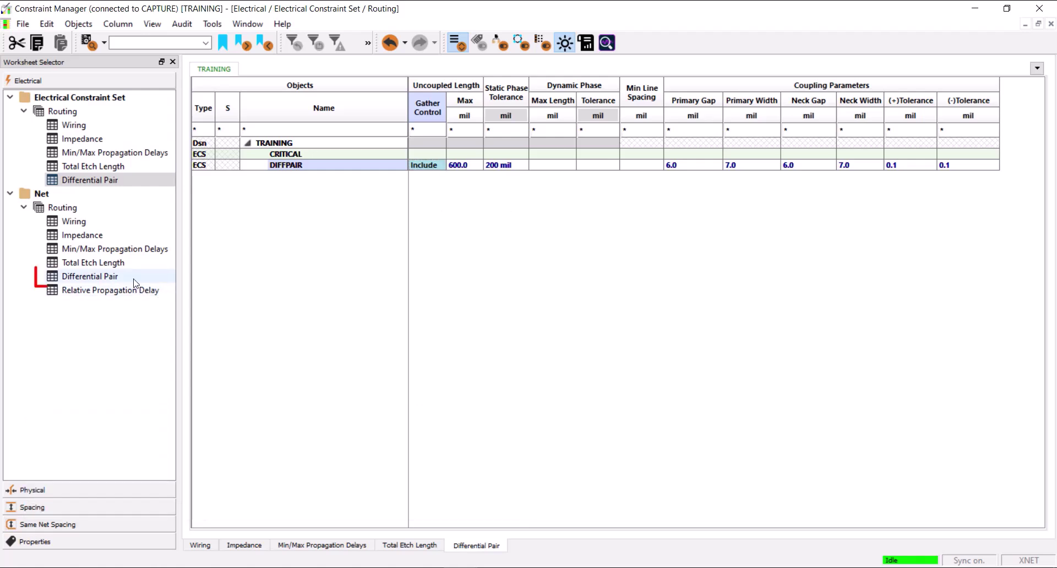
Set the referenced electrical CSet of pairs CLK0, CLK1 and CLK2 to DIFFPAIR.
click(134, 281)
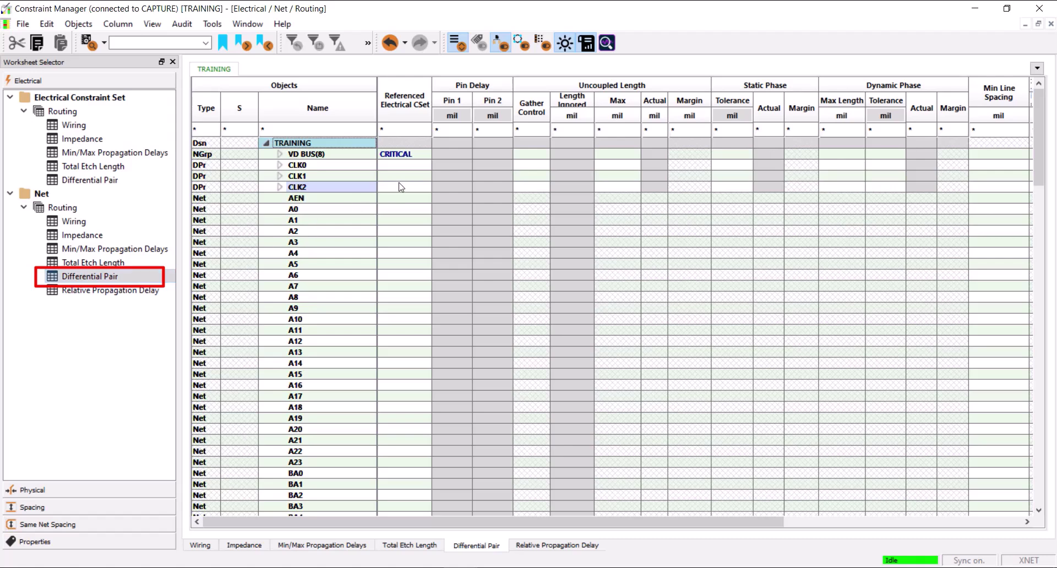
click(422, 167)
click(421, 166)
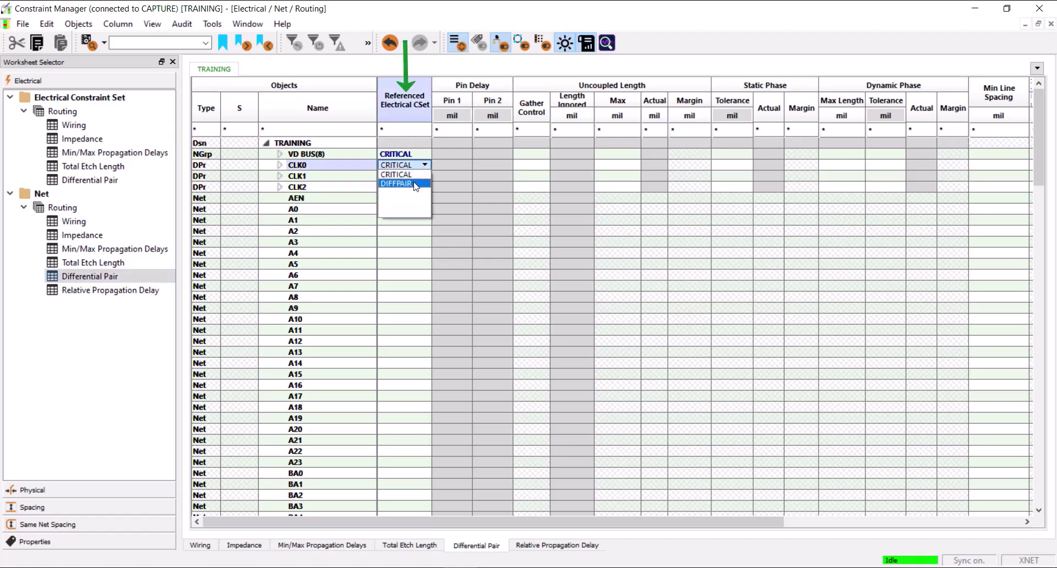
click(415, 185)
click(413, 176)
click(413, 175)
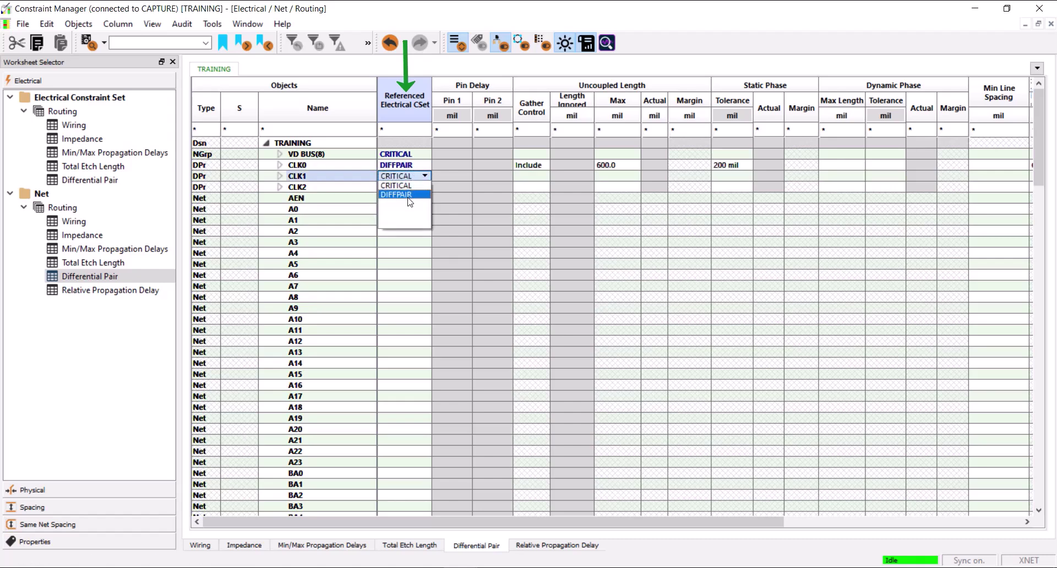
click(408, 195)
click(413, 186)
click(413, 187)
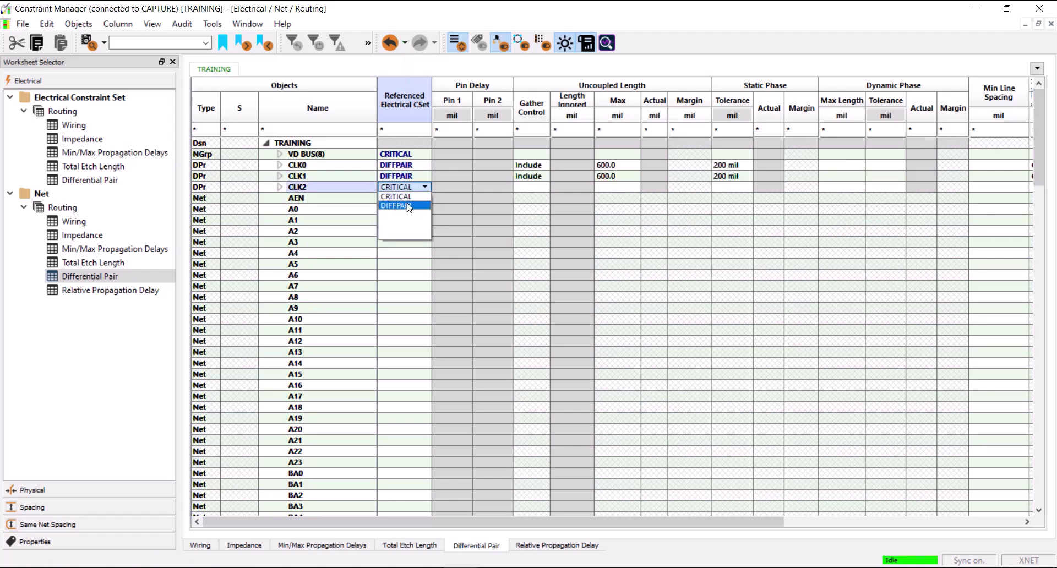
click(408, 206)
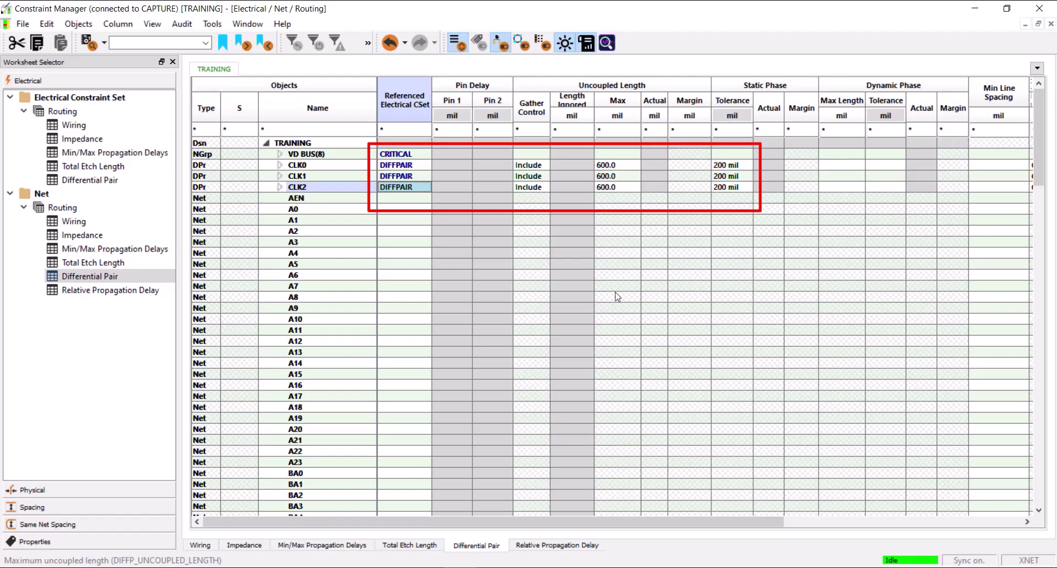
click(791, 522)
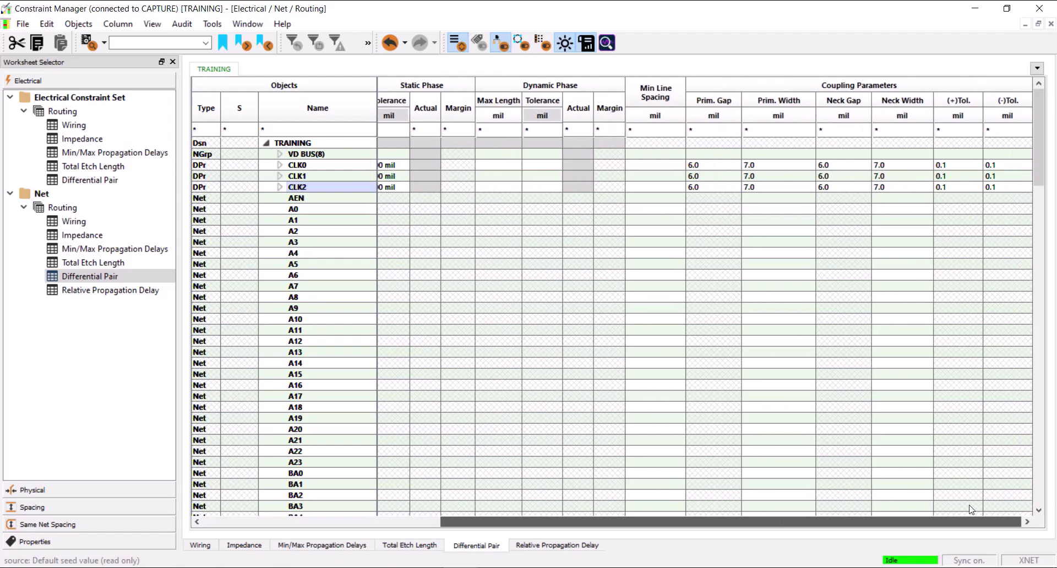